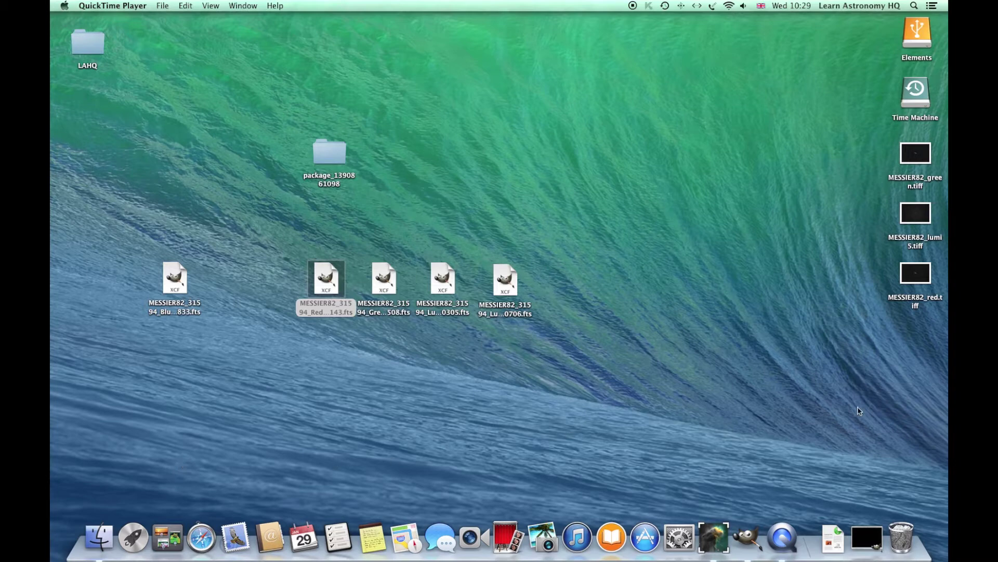
Step: Restore the minimized MESSIER82 Blue image window in GIMP and close it
left_click(748, 541)
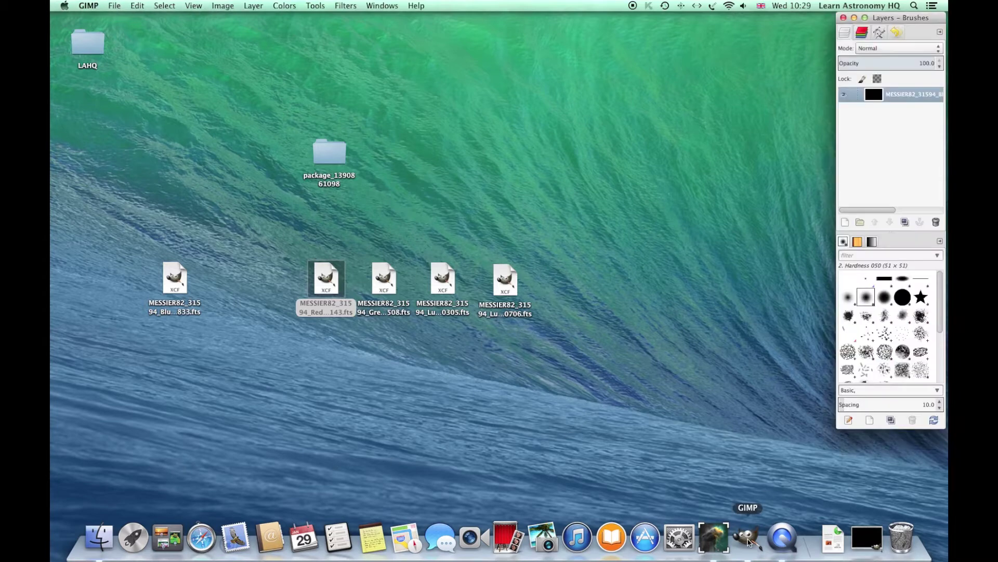
left_click(867, 537)
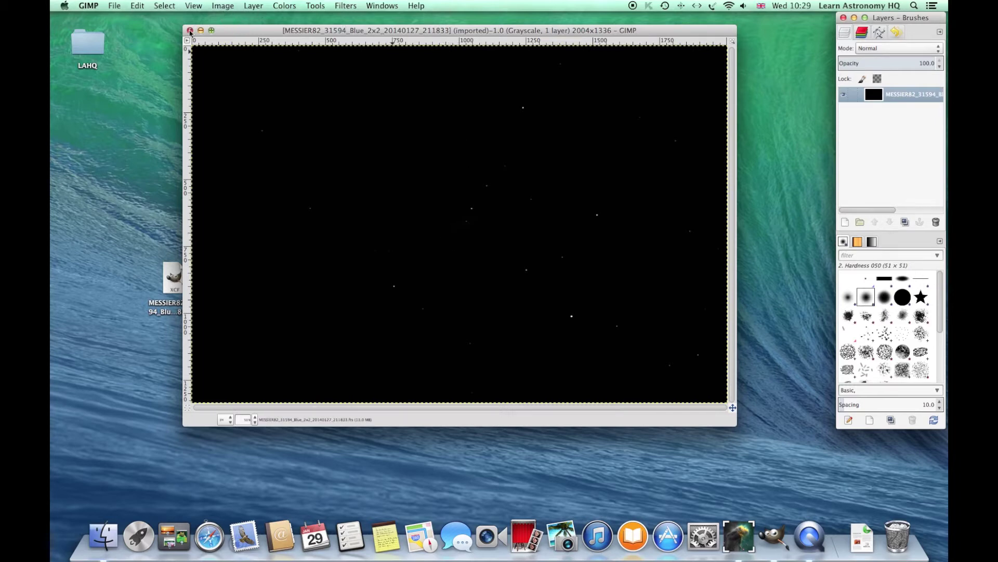
left_click(190, 31)
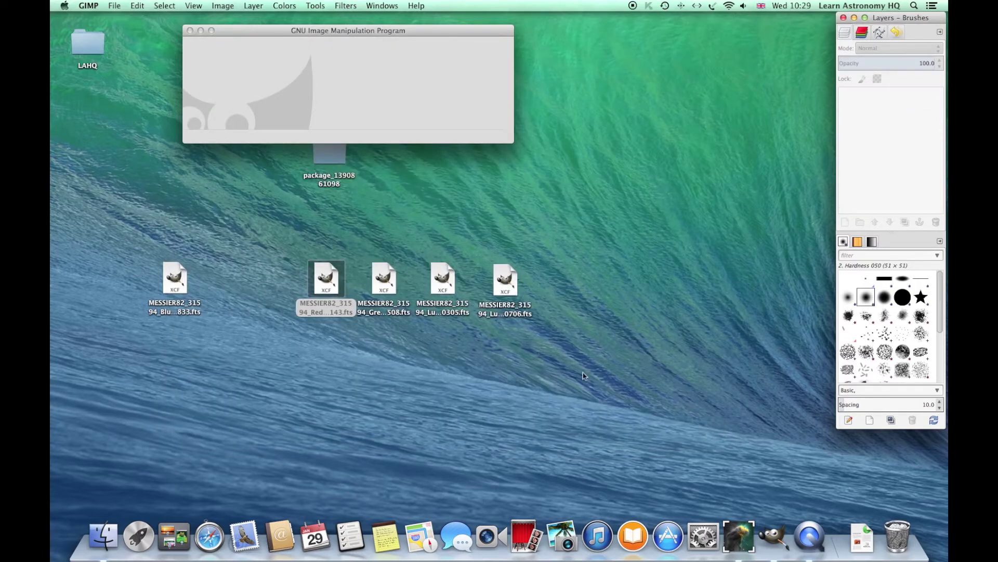
Step: Open the ...211833.fts blue FITS file in FITS Liberator and raise its white level to about 9000
left_click(736, 531)
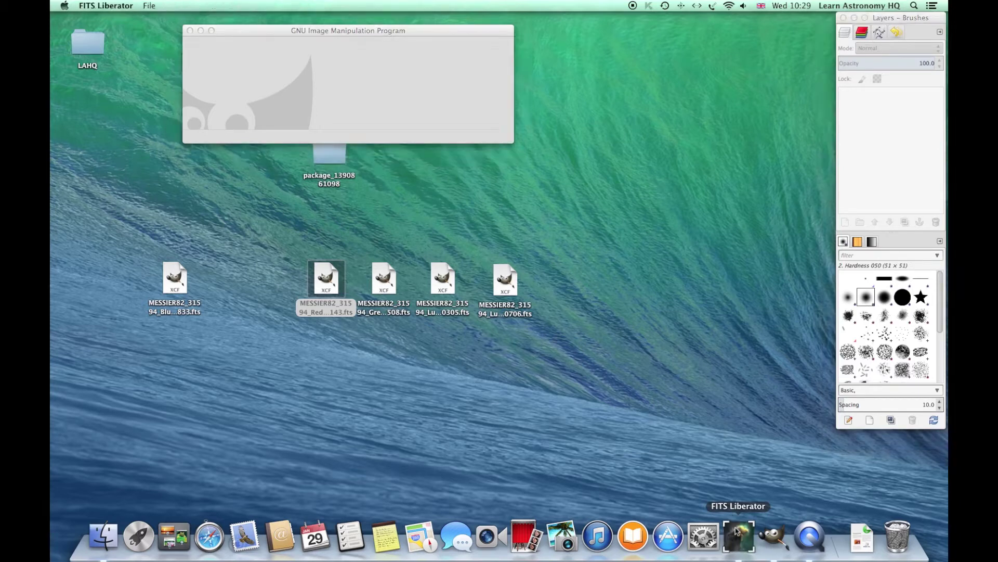
left_click(147, 6)
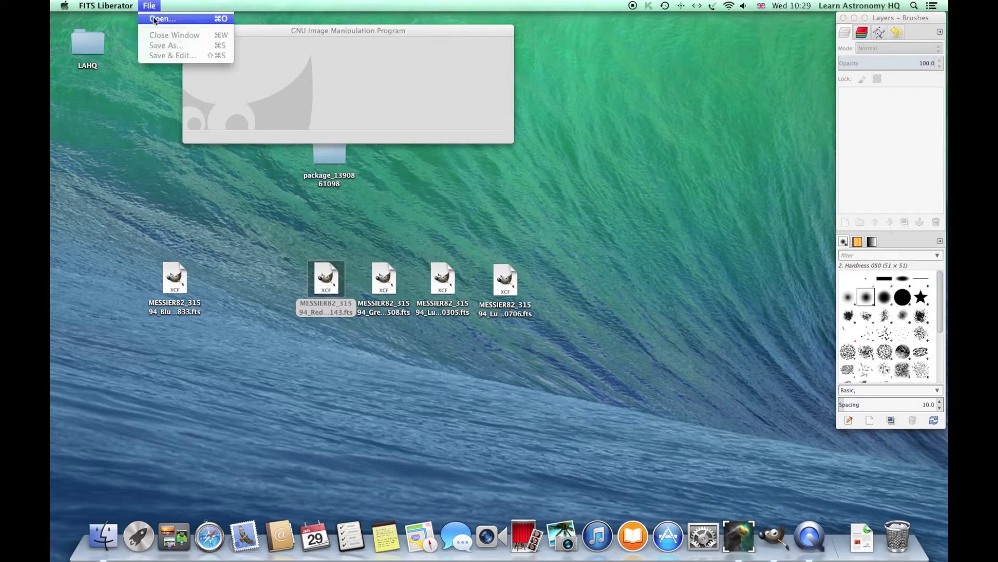
left_click(153, 17)
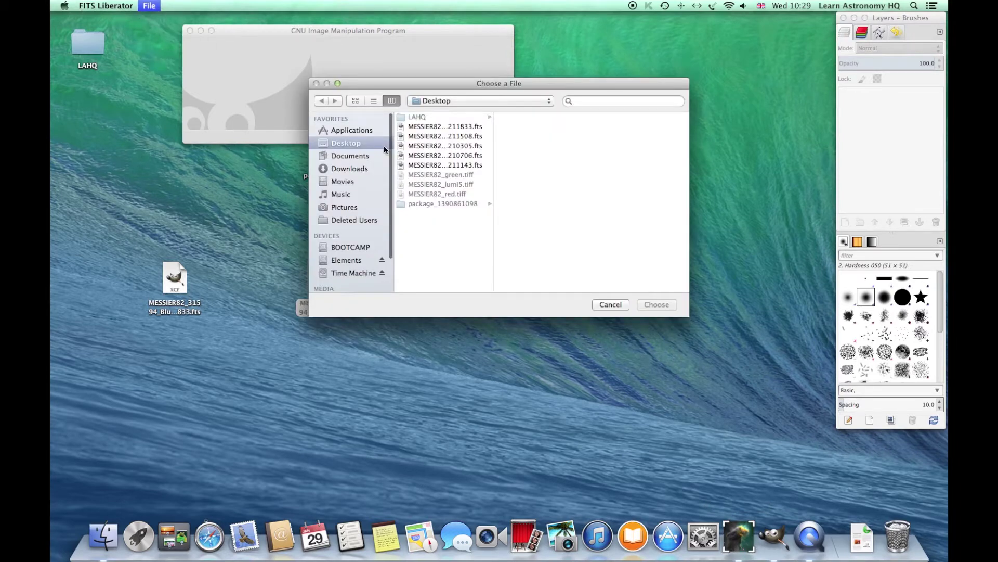
left_click(435, 129)
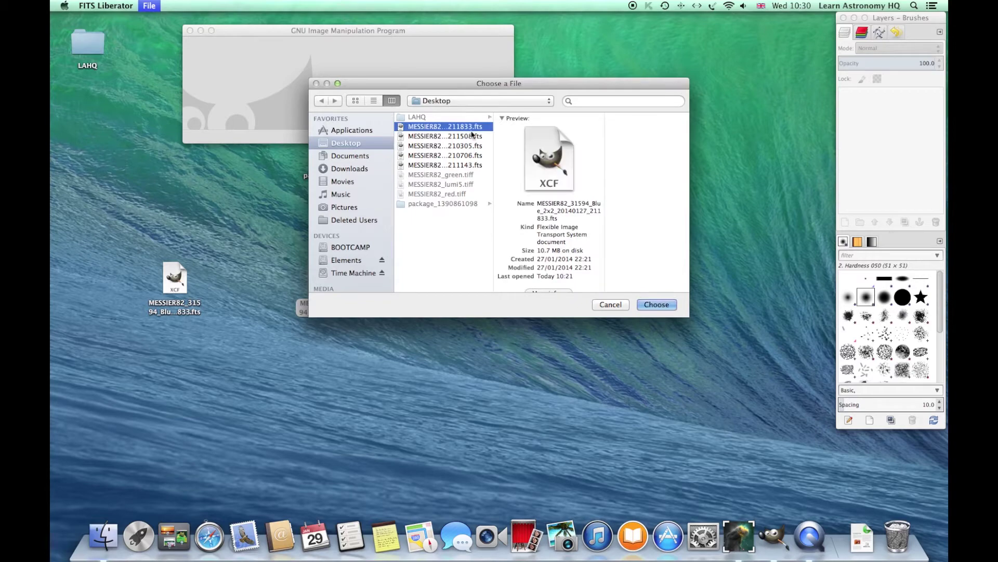
left_click(658, 305)
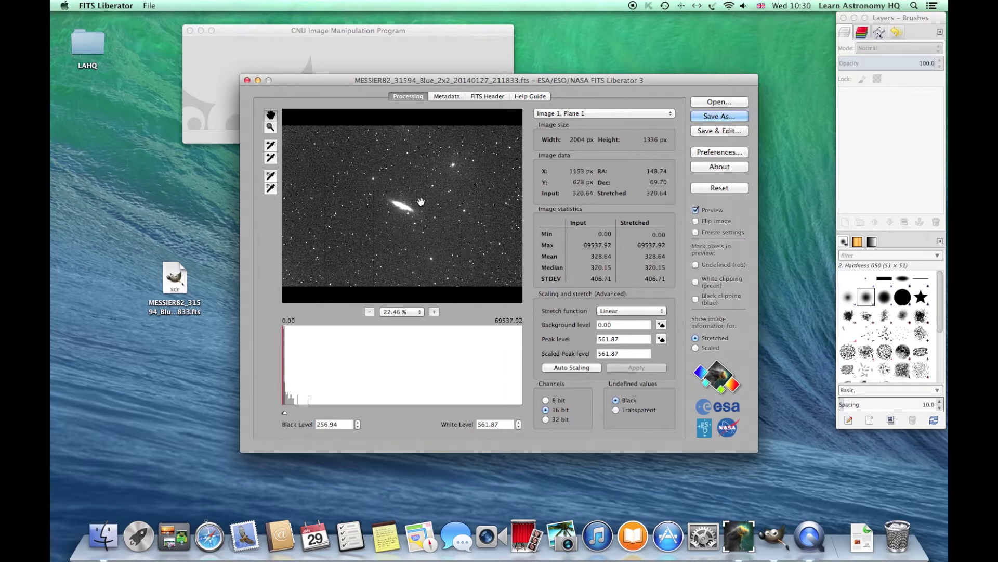
left_click(285, 412)
left_click_drag(286, 413, 314, 414)
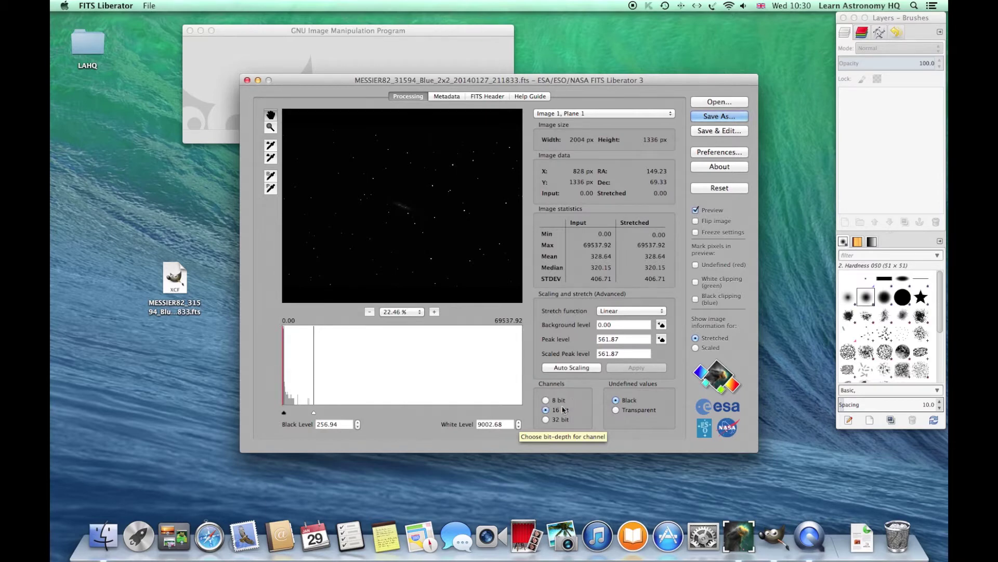
Step: Auto-scale the blue image, zoom to 100%, apply an ArcSinh(x) stretch and fine-tune black and white levels
left_click(572, 368)
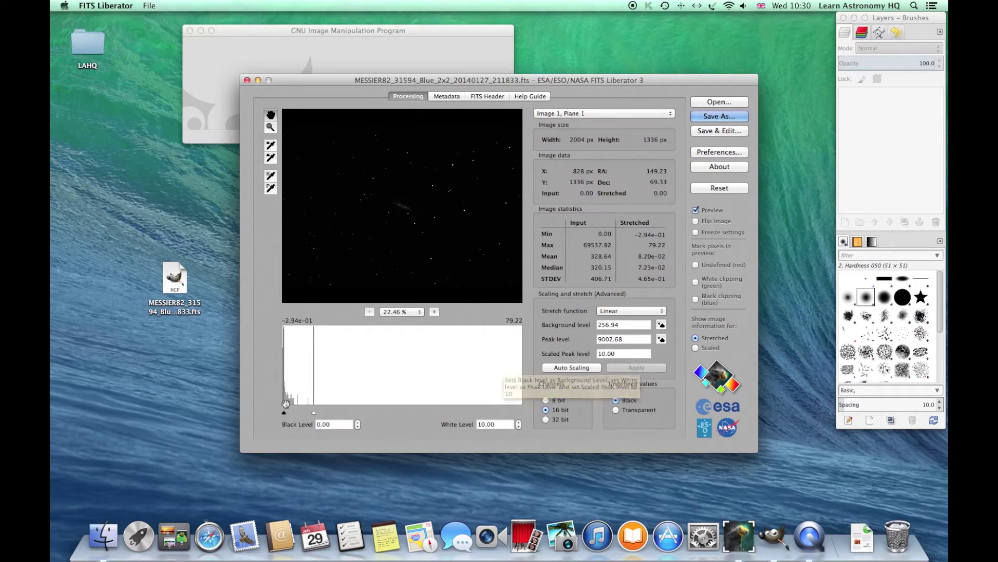
left_click(434, 312)
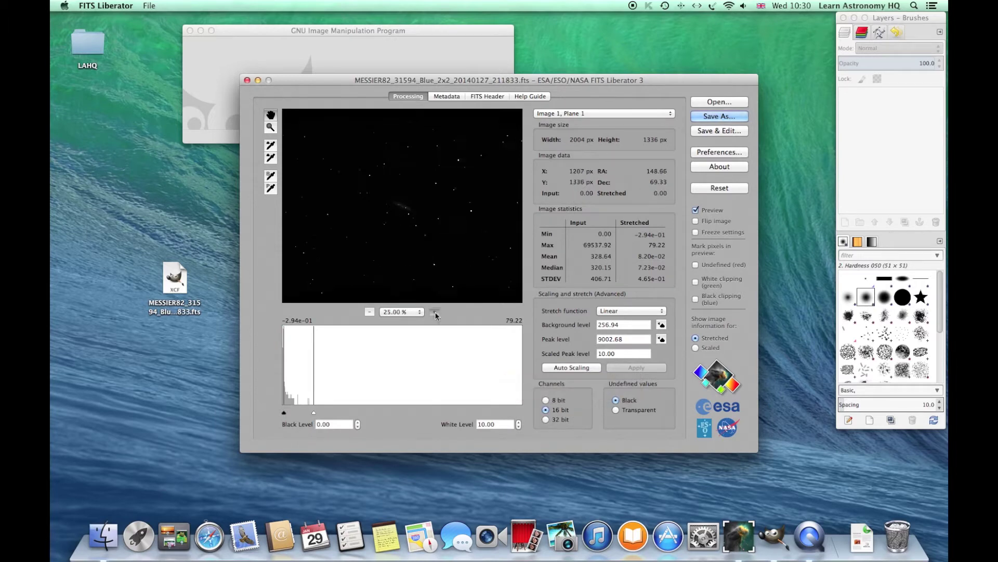
left_click(435, 312)
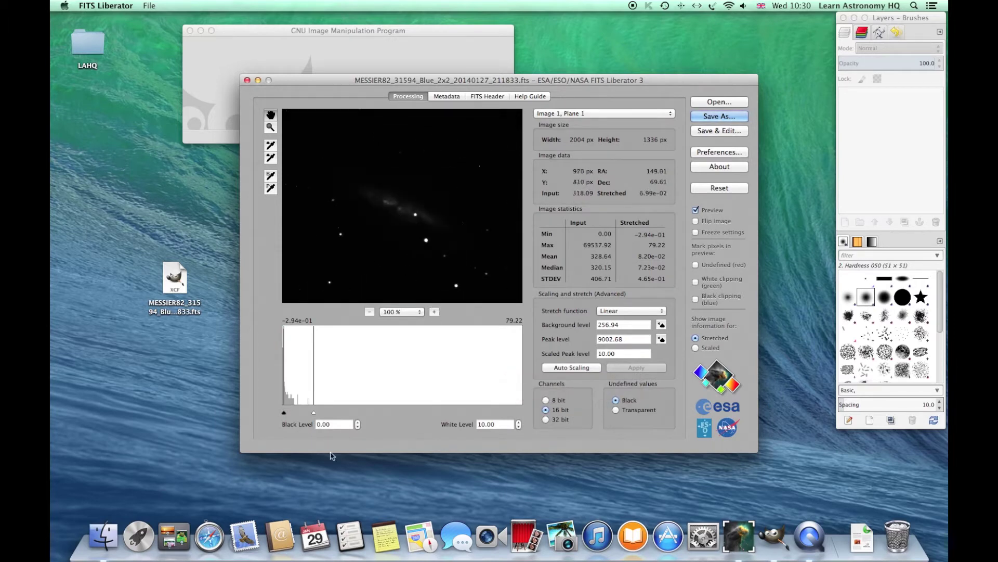
left_click_drag(314, 412, 314, 412)
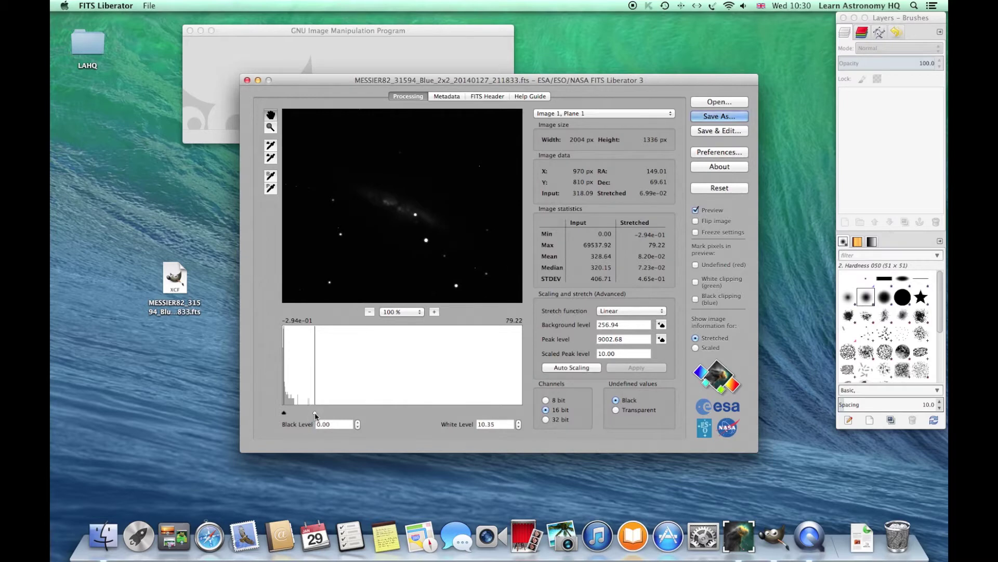
left_click(638, 311)
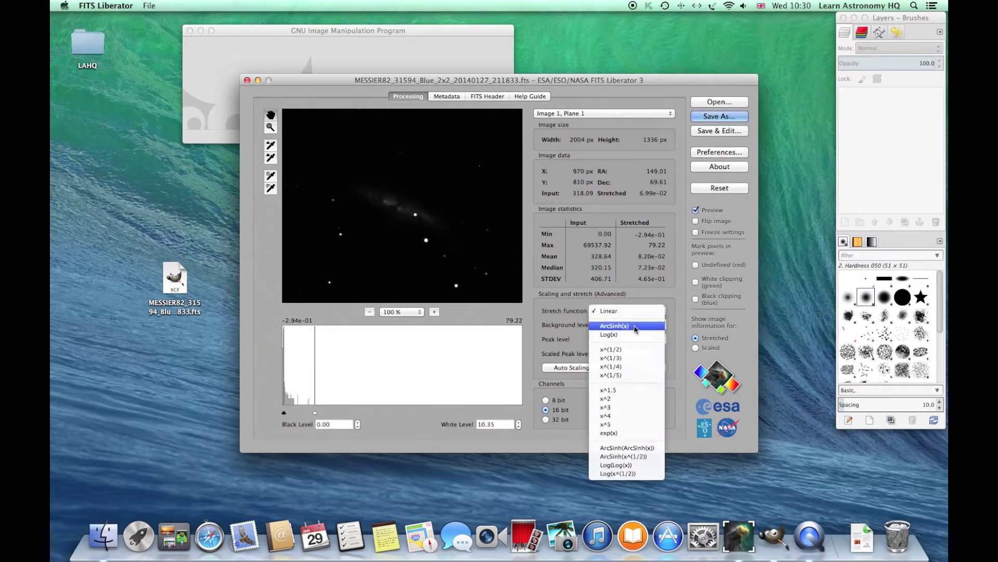
left_click(635, 327)
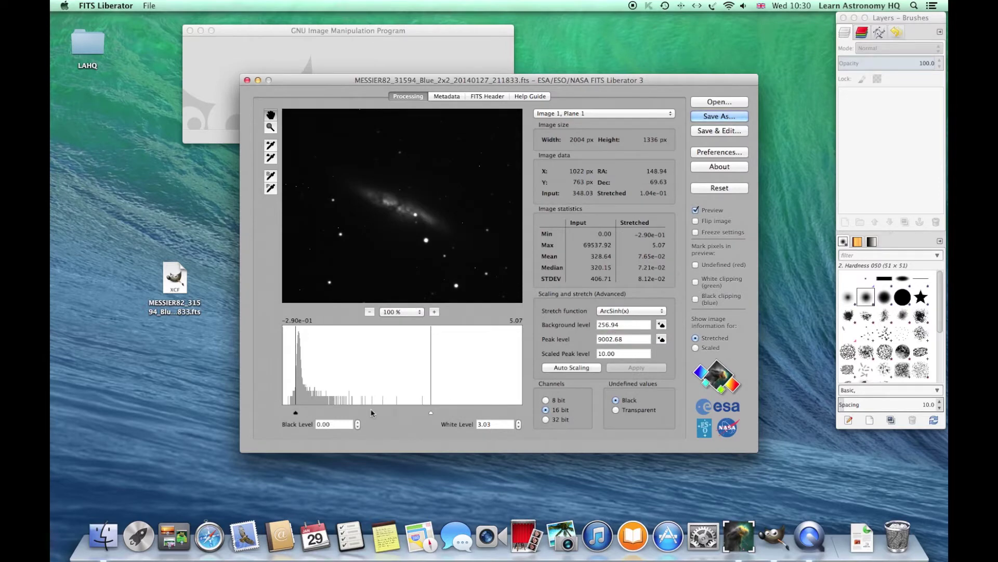
left_click_drag(296, 412, 291, 415)
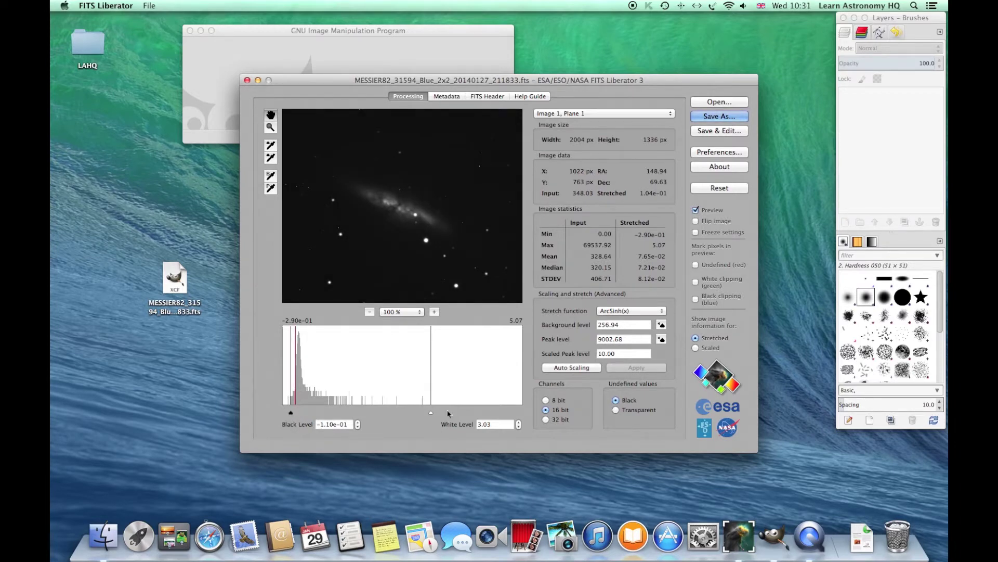
mouse_move(431, 414)
left_mouse_down()
mouse_move(452, 414)
mouse_move(404, 416)
mouse_move(416, 416)
left_mouse_up()
left_click(416, 415)
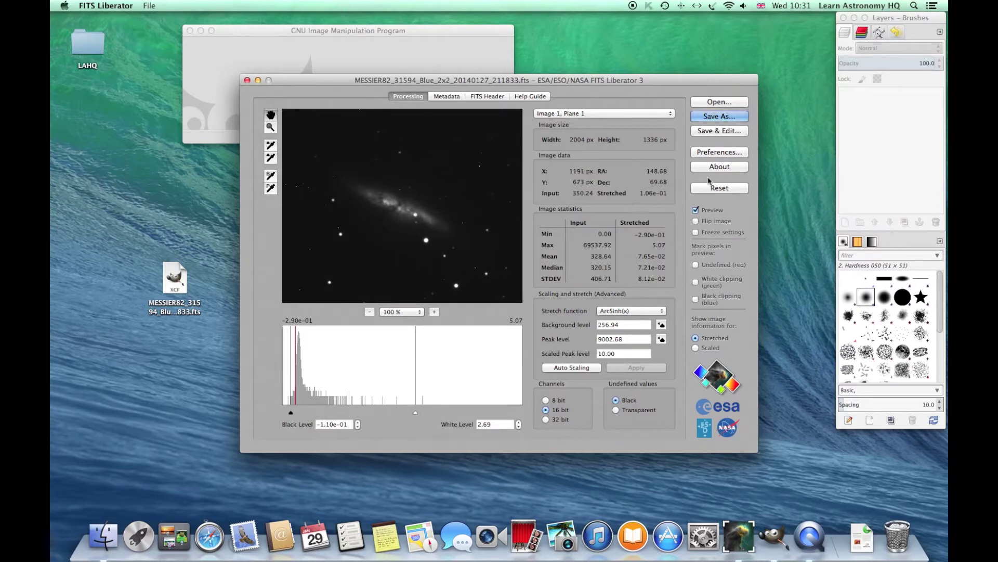
Step: Save the stretched blue image to the Desktop as MESSIER82_blue
left_click(727, 119)
left_click_drag(476, 102, 593, 111)
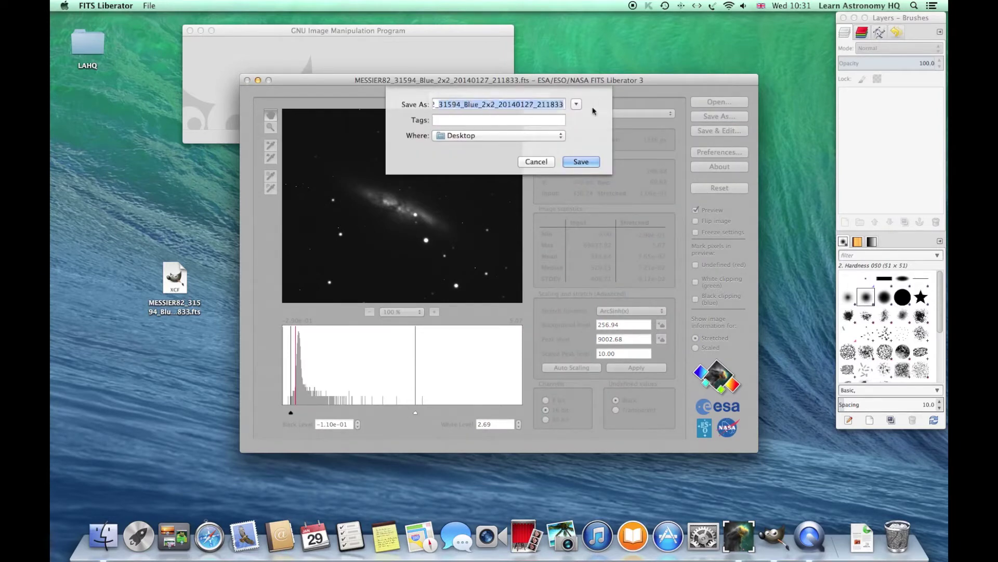
type("blue")
left_click(587, 163)
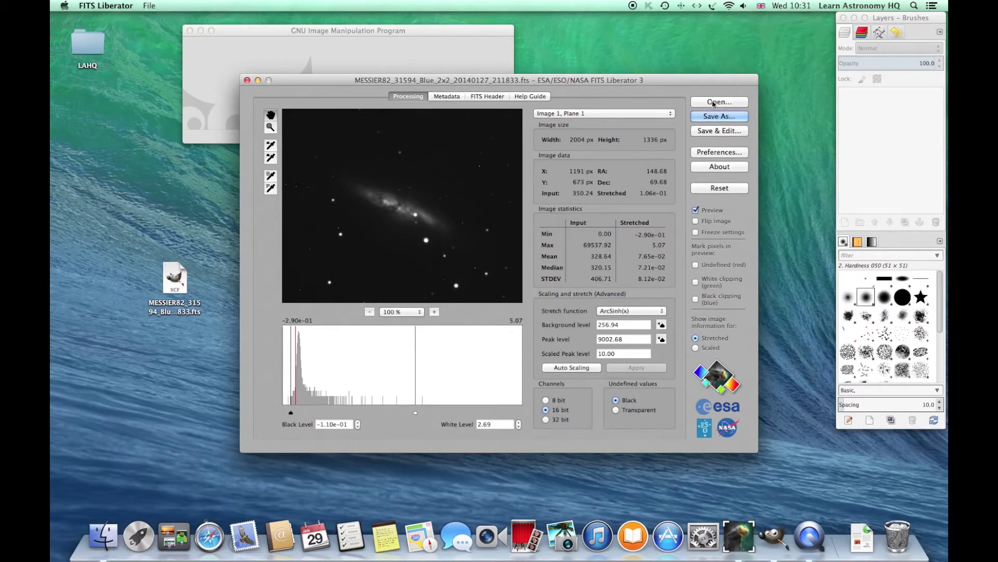
Step: Open the ...210706.fts luminance FITS file in FITS Liberator
left_click(713, 103)
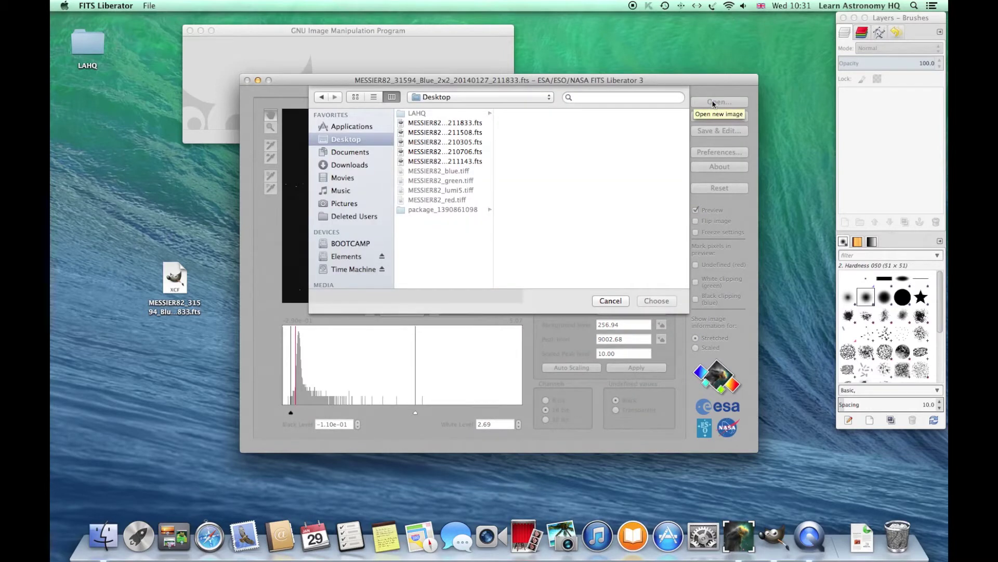
mouse_move(902, 20)
left_mouse_down()
mouse_move(751, 49)
mouse_move(875, 35)
left_mouse_up()
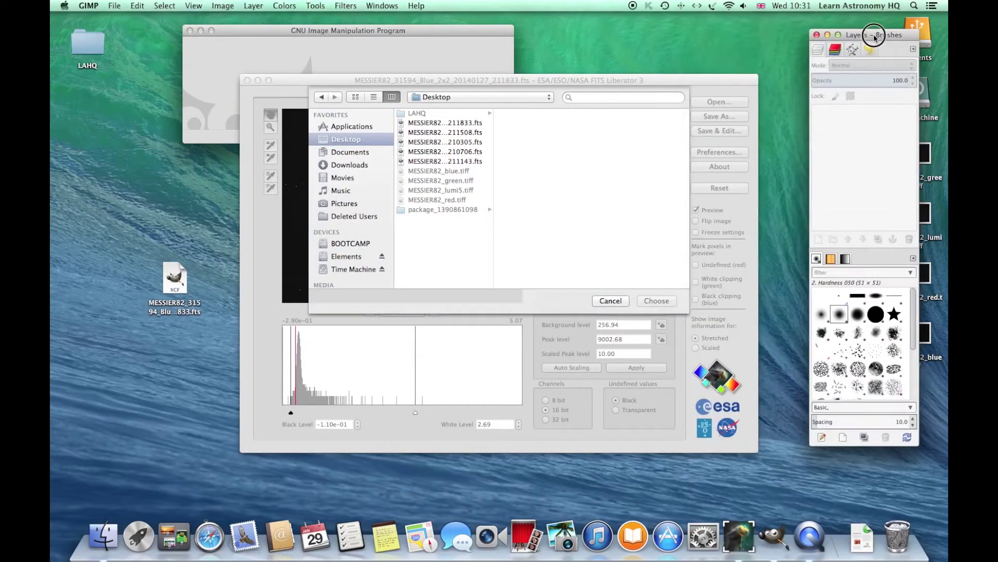
left_click(474, 152)
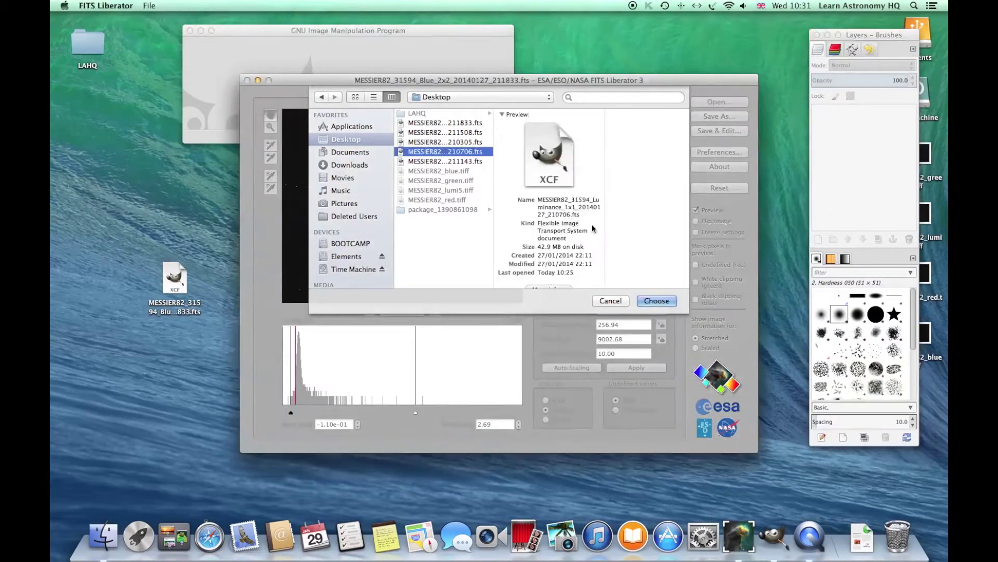
left_click(657, 301)
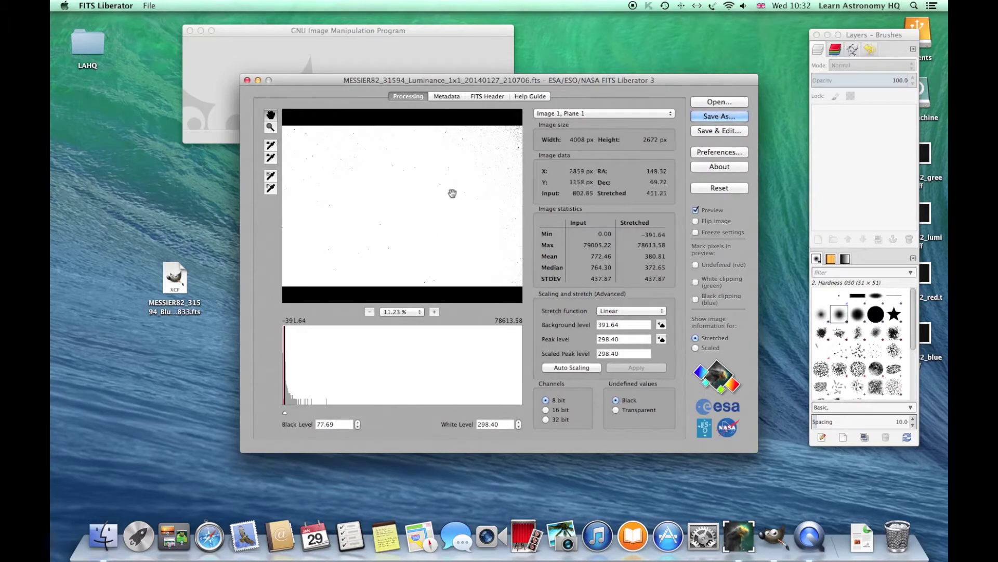
Step: Switch output to 16-bit, raise black level to 298.40 and white level to about 16700, then auto-scale
left_click(547, 410)
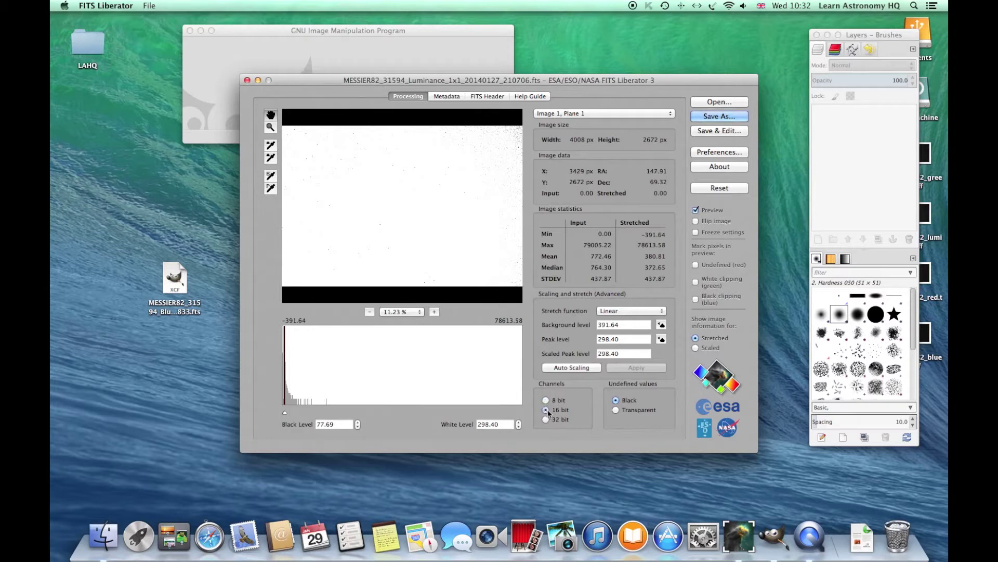
left_click(284, 415)
left_click_drag(285, 416, 305, 414)
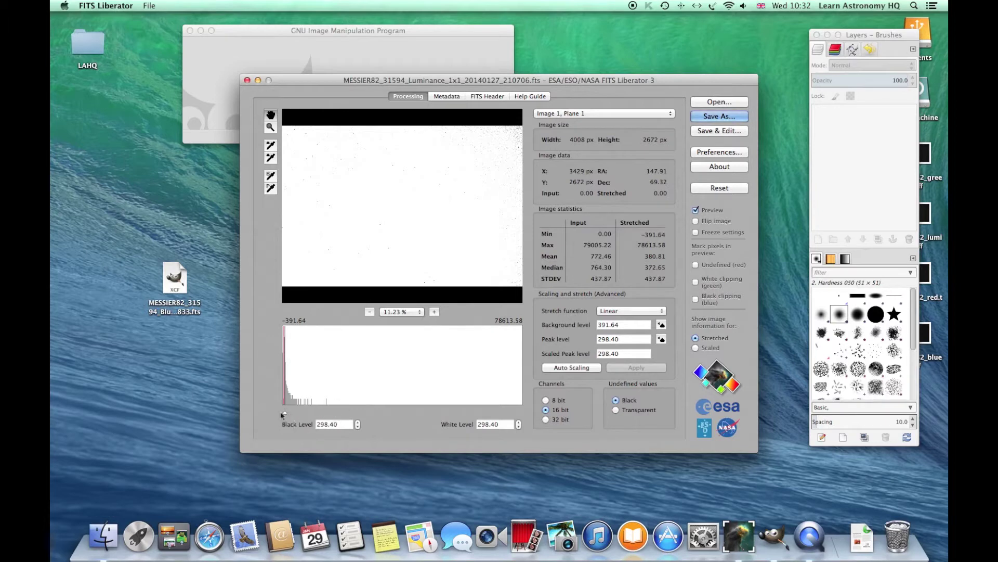
left_click_drag(301, 414, 333, 413)
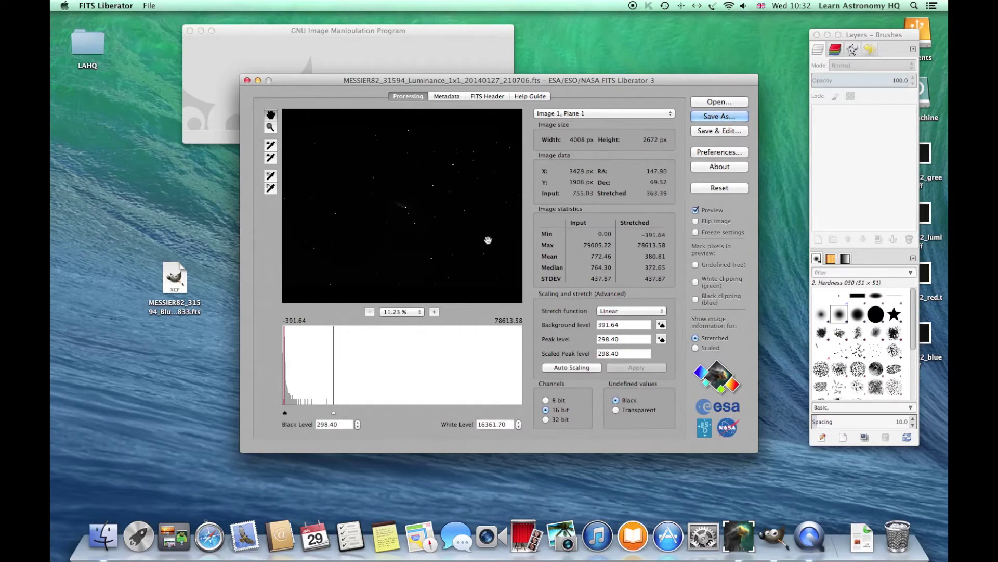
left_click(575, 369)
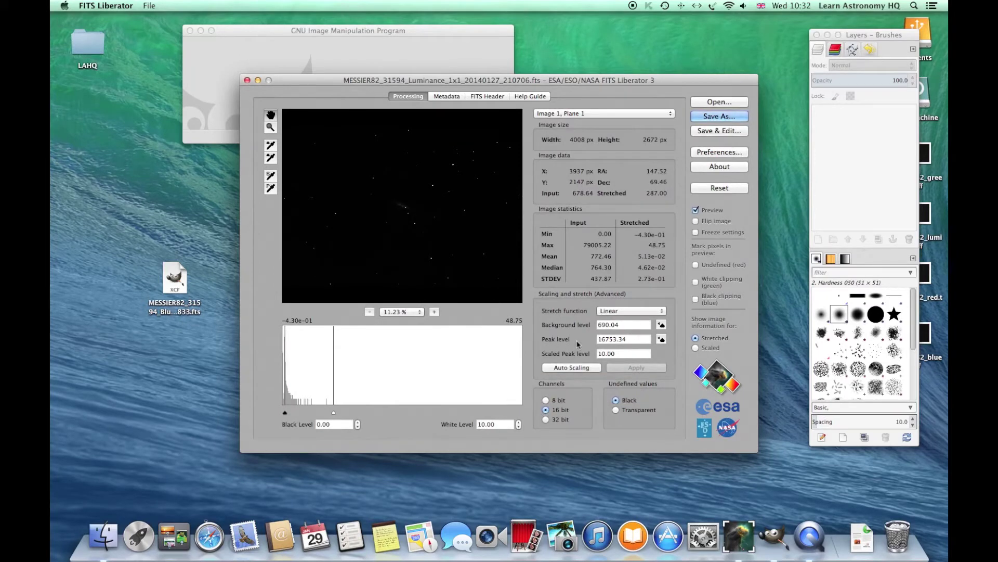
Step: Apply an ArcSinh(x) stretch, zoom to 66.67%, and set black level −0.138 and white level 2.47
left_click(647, 311)
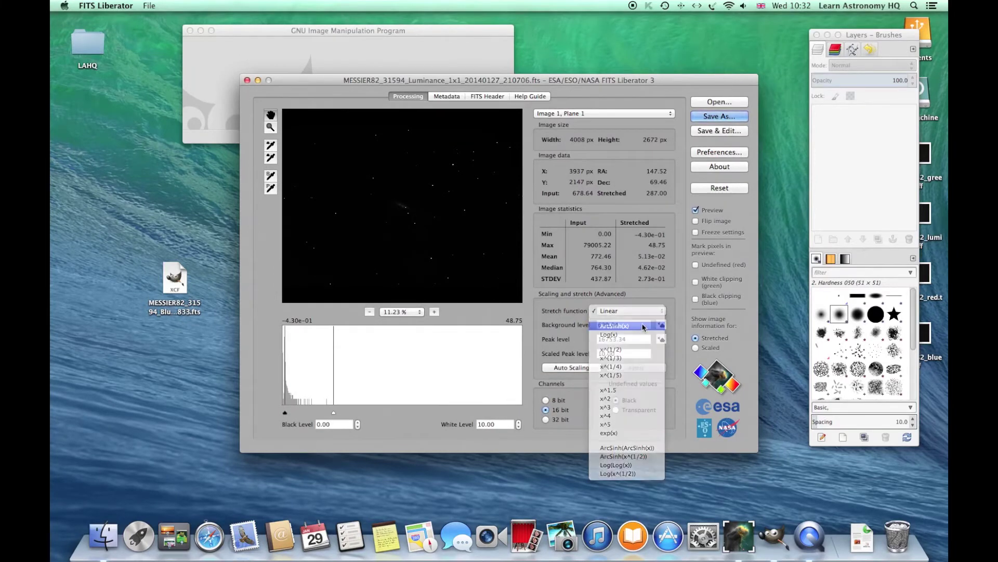
left_click(643, 326)
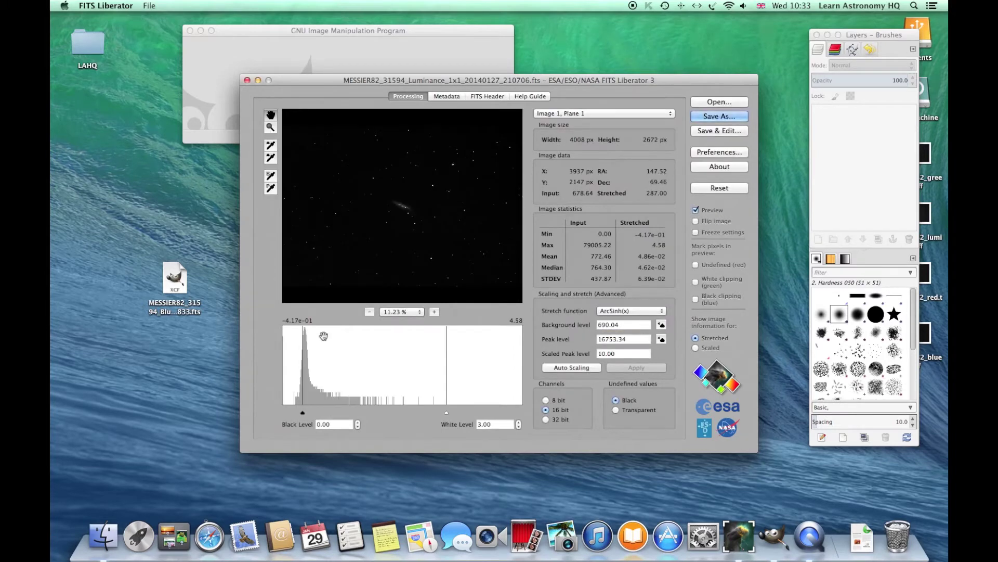
left_click(435, 312)
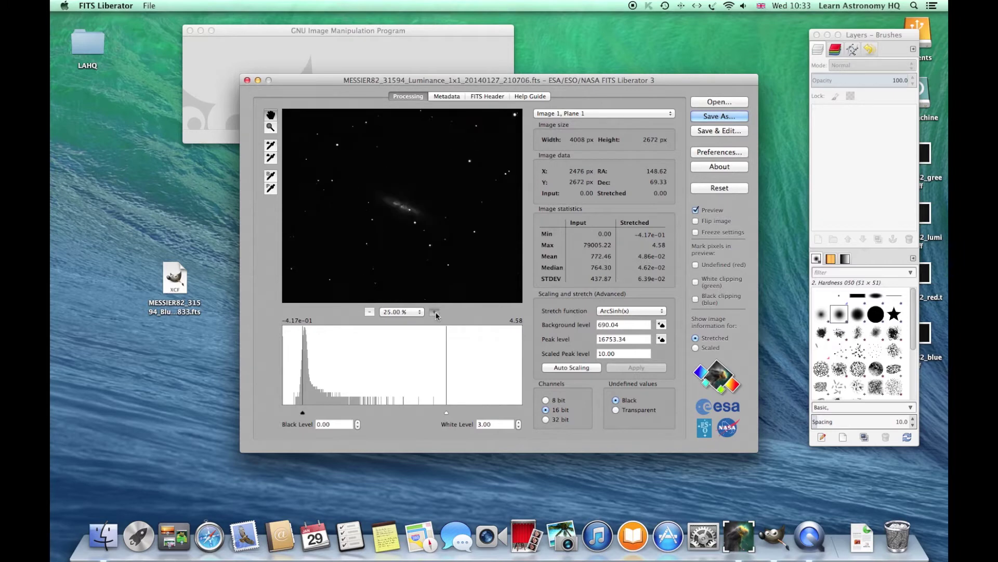
left_click(435, 312)
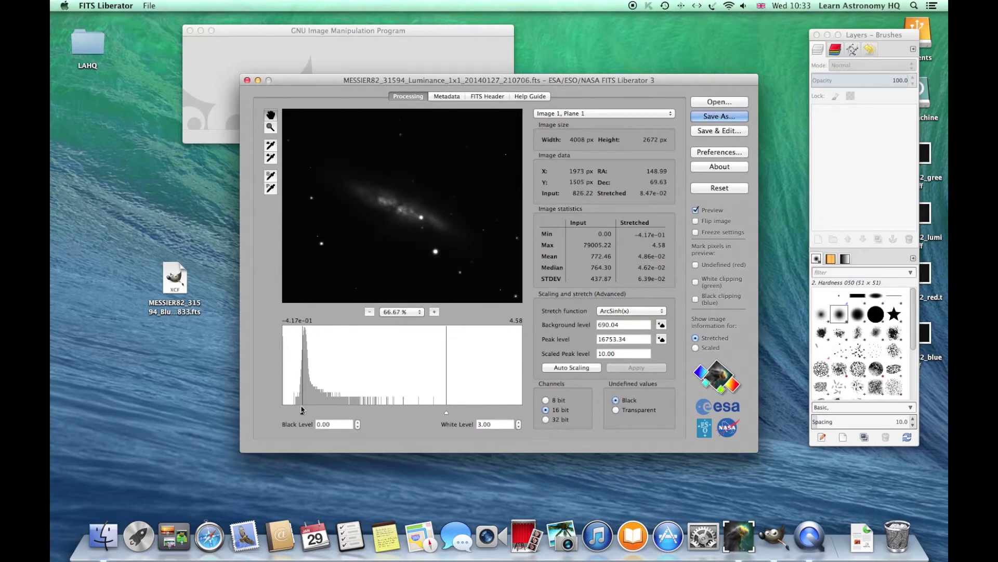
left_click(302, 413)
left_click_drag(302, 414, 296, 415)
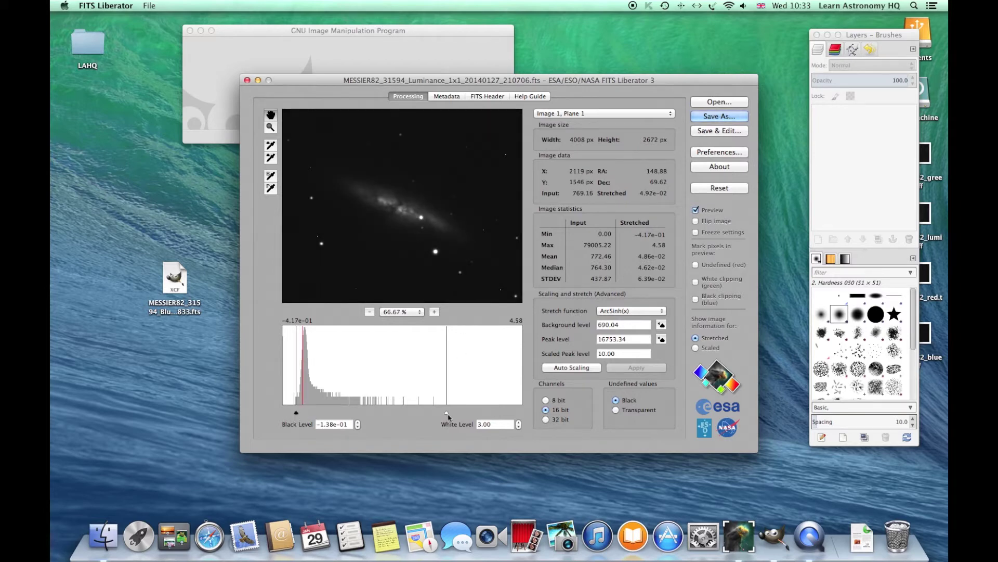
left_click_drag(445, 415, 421, 414)
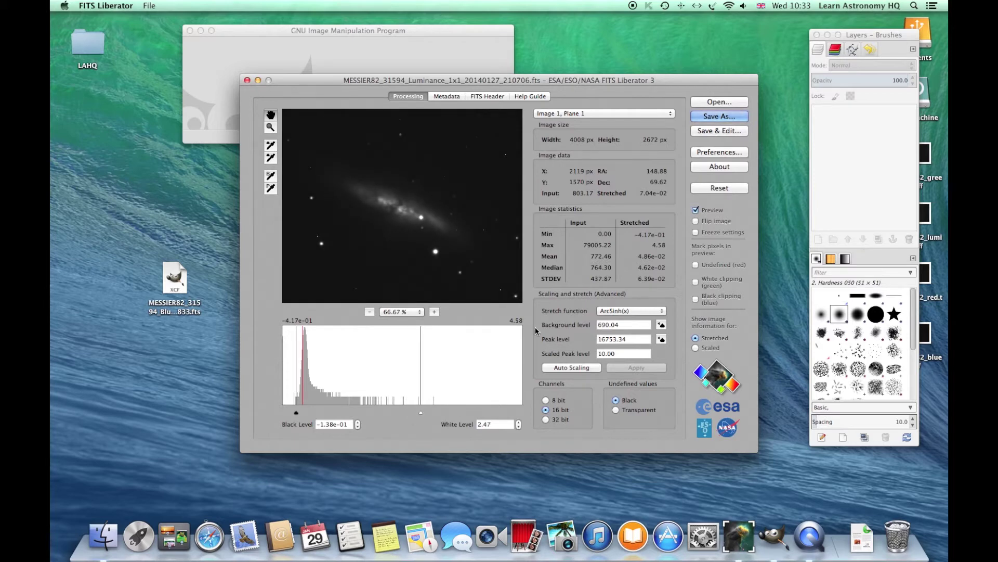
Step: Save the luminance image to the Desktop as MESSIER82_lumi6.tiff and close FITS Liberator
left_click(732, 117)
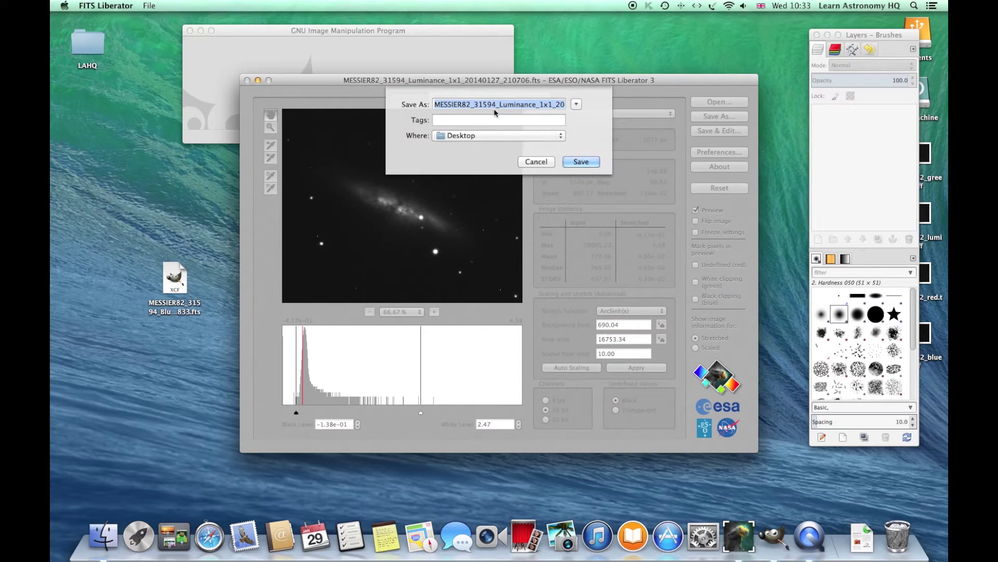
left_click_drag(473, 105, 595, 113)
type("lumi6")
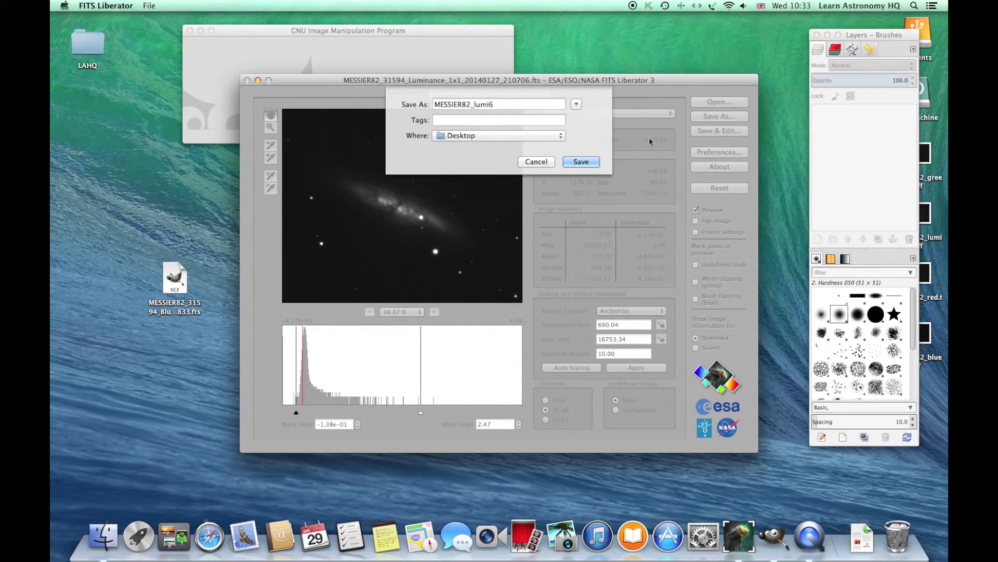
left_click(598, 162)
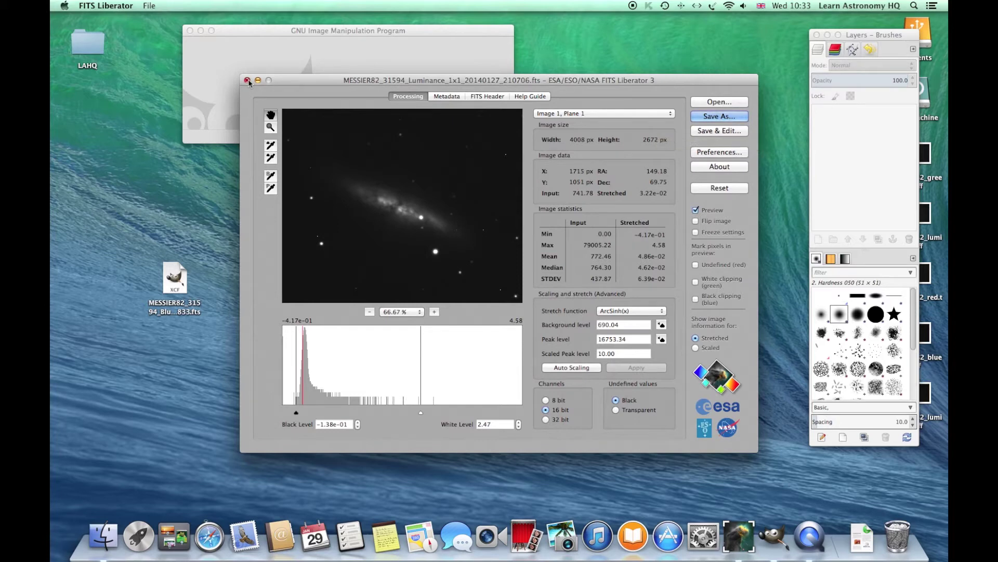
left_click(248, 81)
Step: In GIMP's Open as Layers dialog, select the Desktop's MESSIER82_blue, green and red TIFFs
left_click_drag(874, 38, 733, 40)
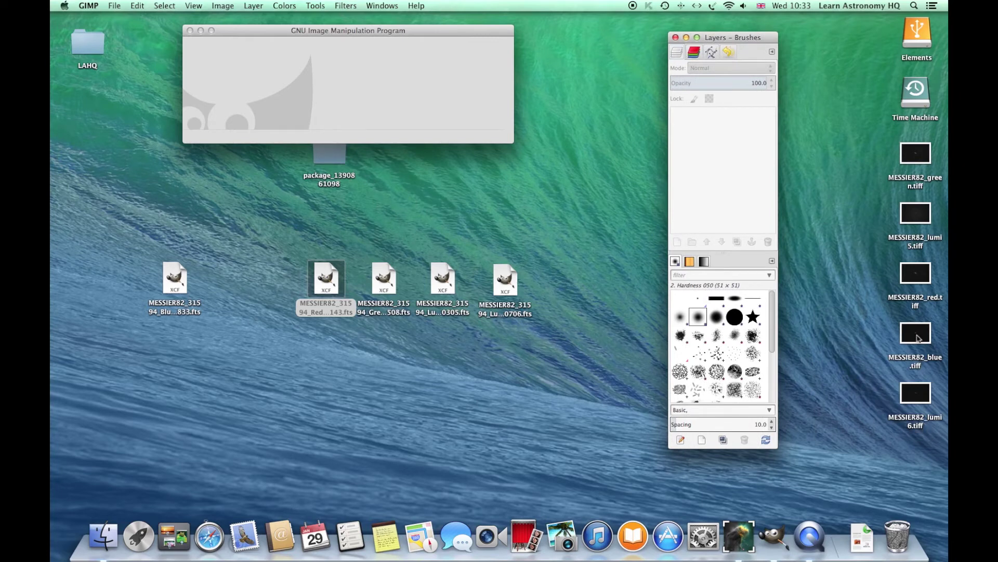
left_click(909, 217)
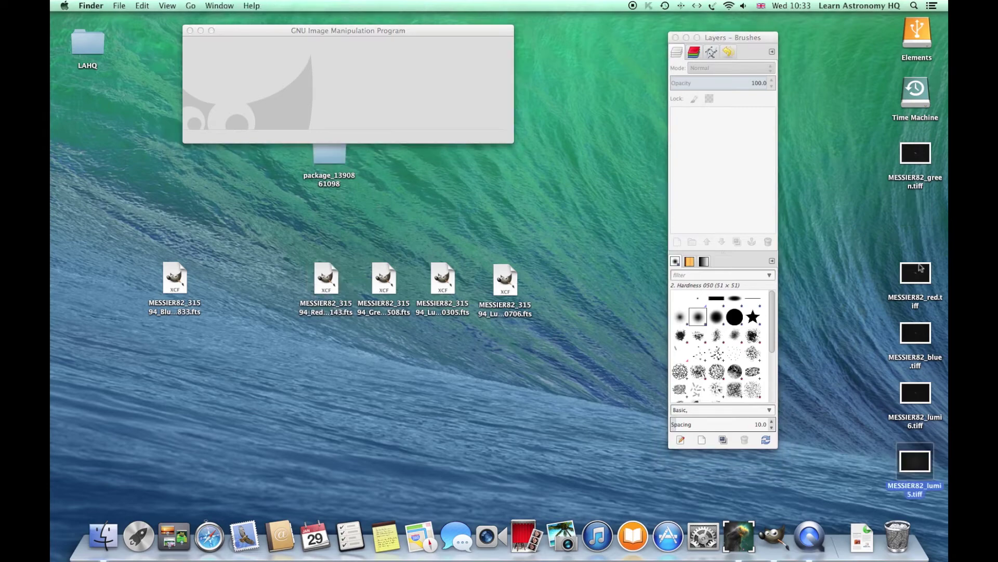
left_click(327, 83)
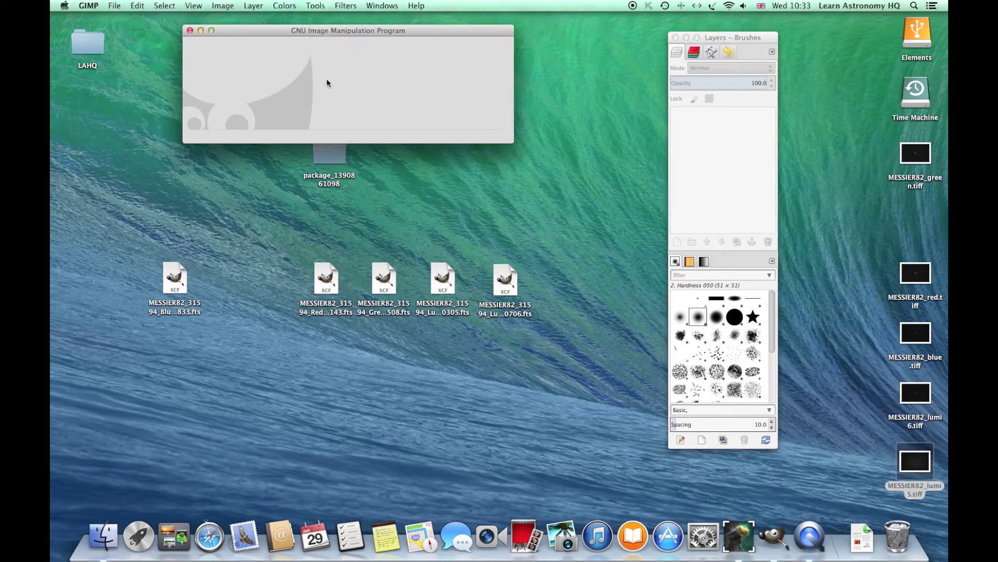
left_click(113, 6)
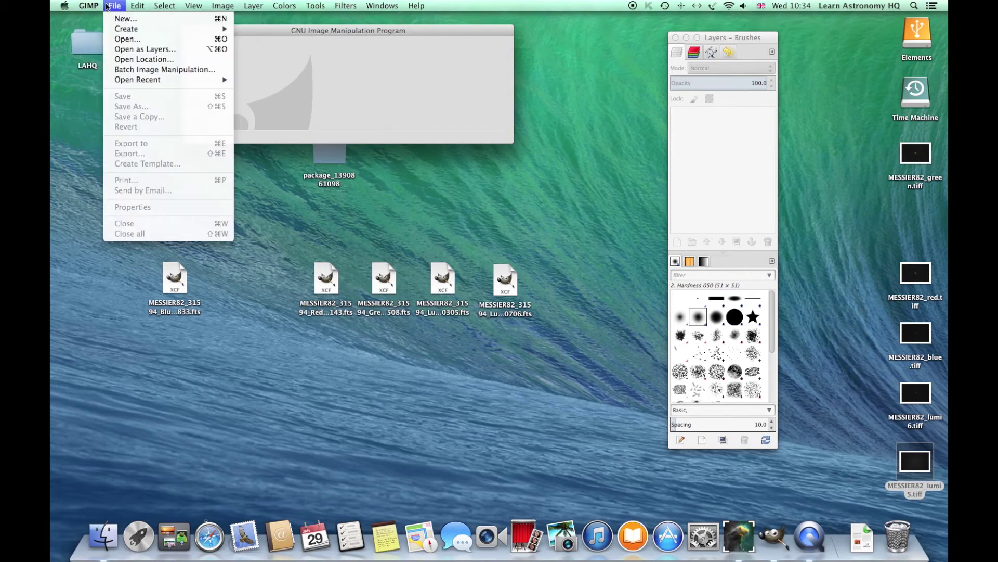
left_click(131, 48)
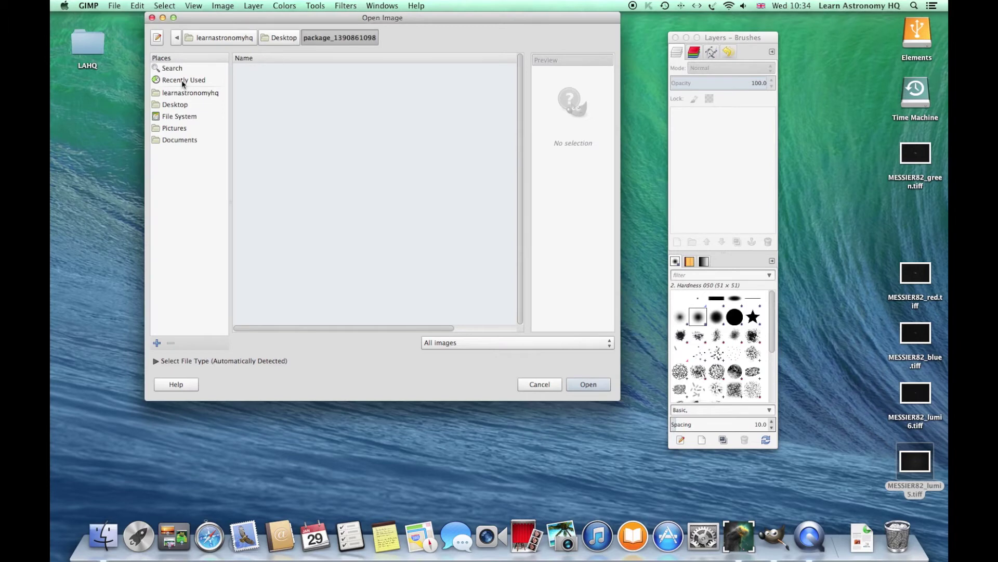
left_click(179, 105)
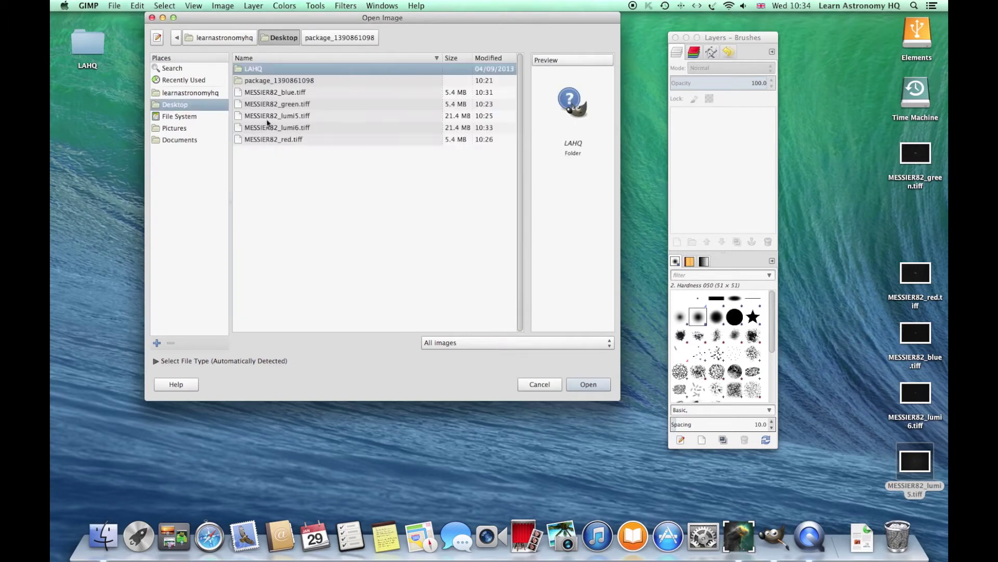
left_click(285, 94)
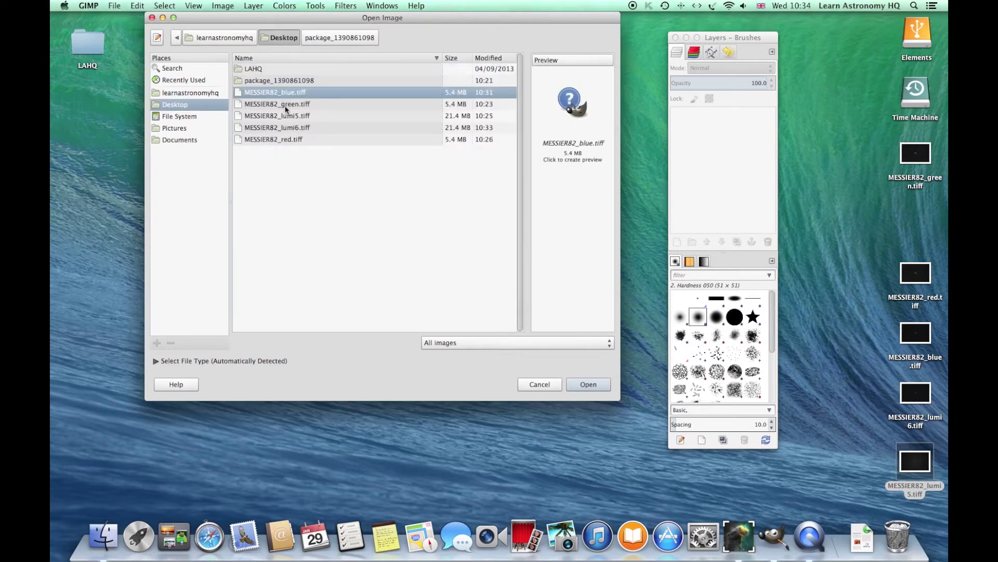
left_click(286, 104, "shift")
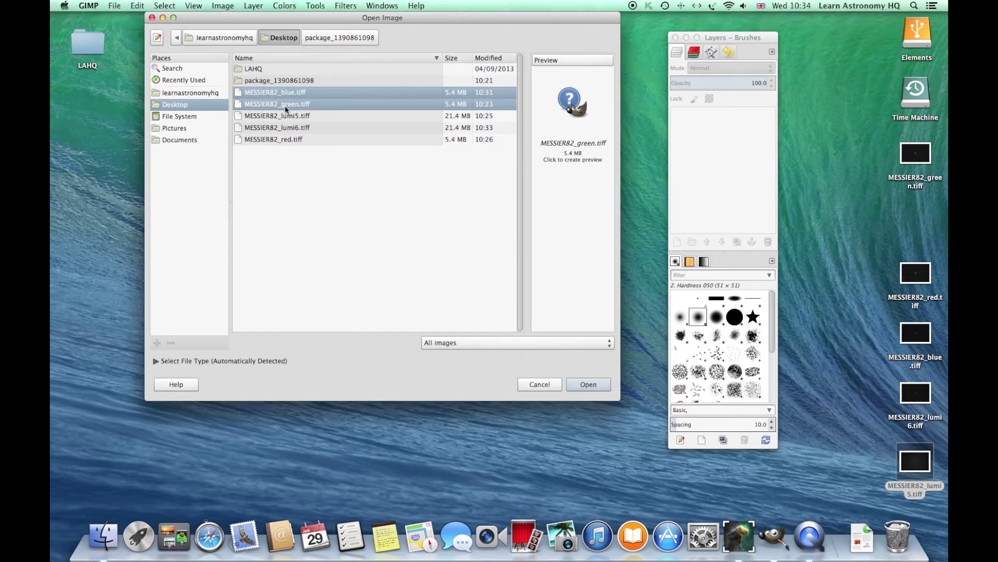
left_click(286, 142, "shift")
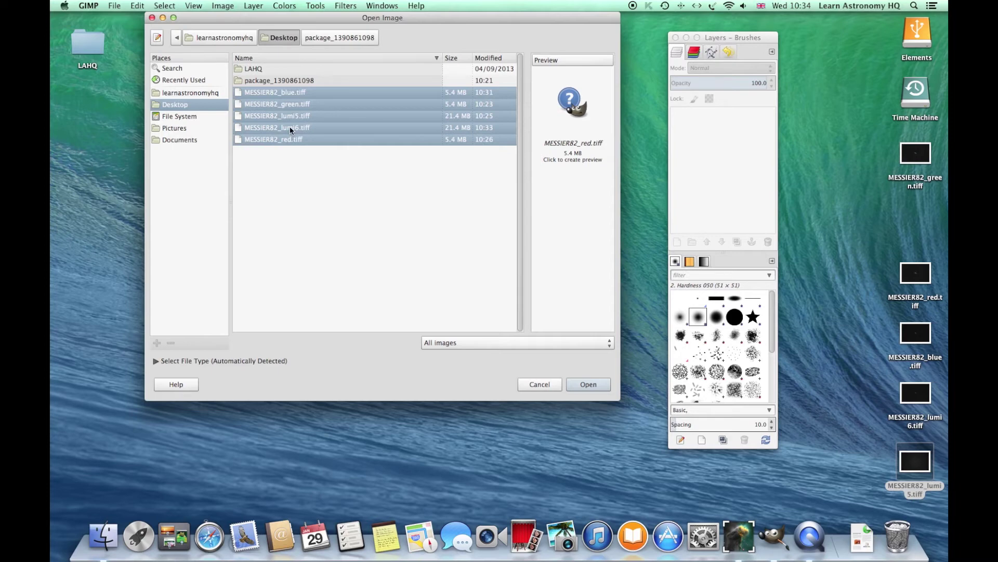
left_click(289, 127, "ctrl")
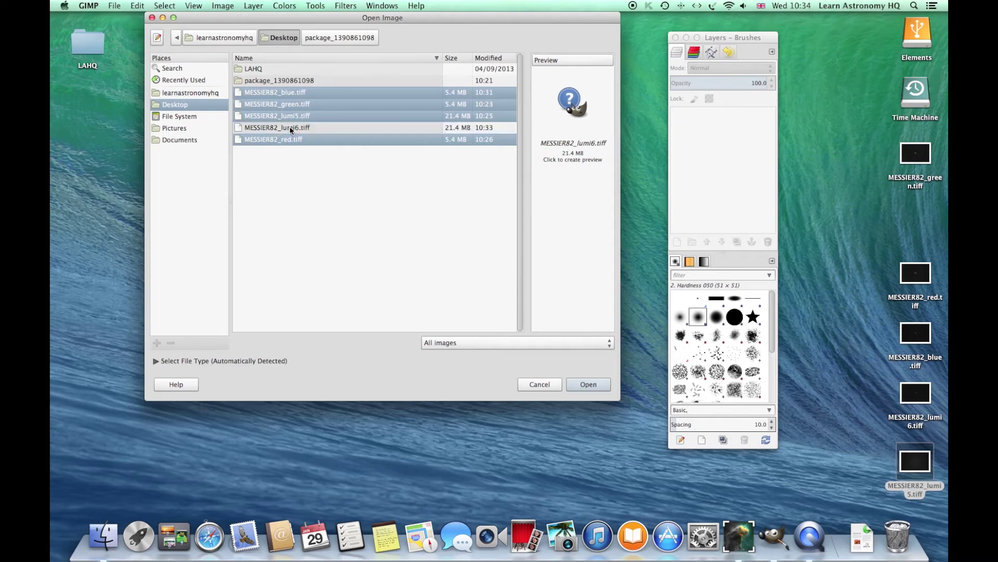
left_click(290, 117, "ctrl")
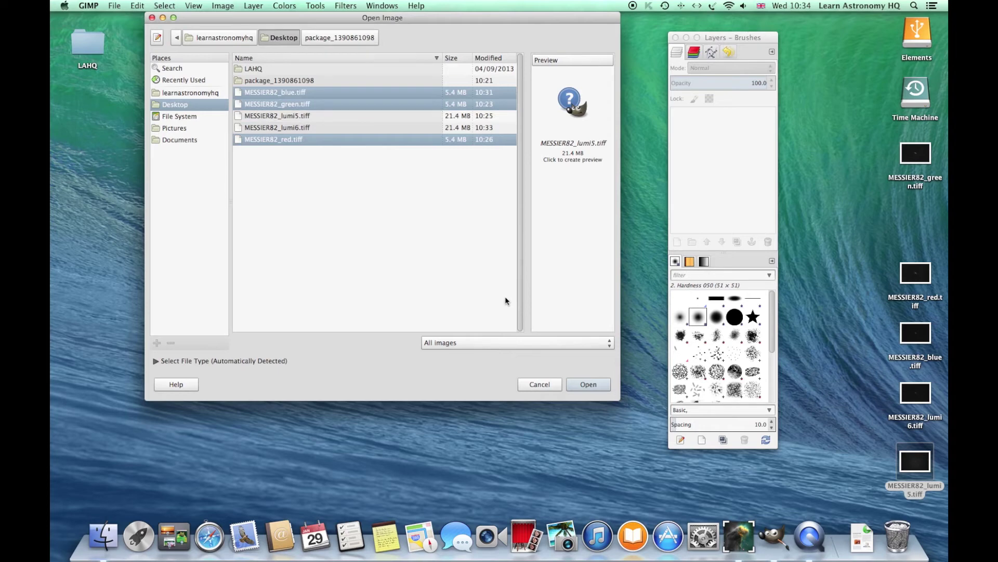
Step: Load the three TIFFs as layers, accept the bit-depth conversion warning, and arrange the windows
left_click(592, 385)
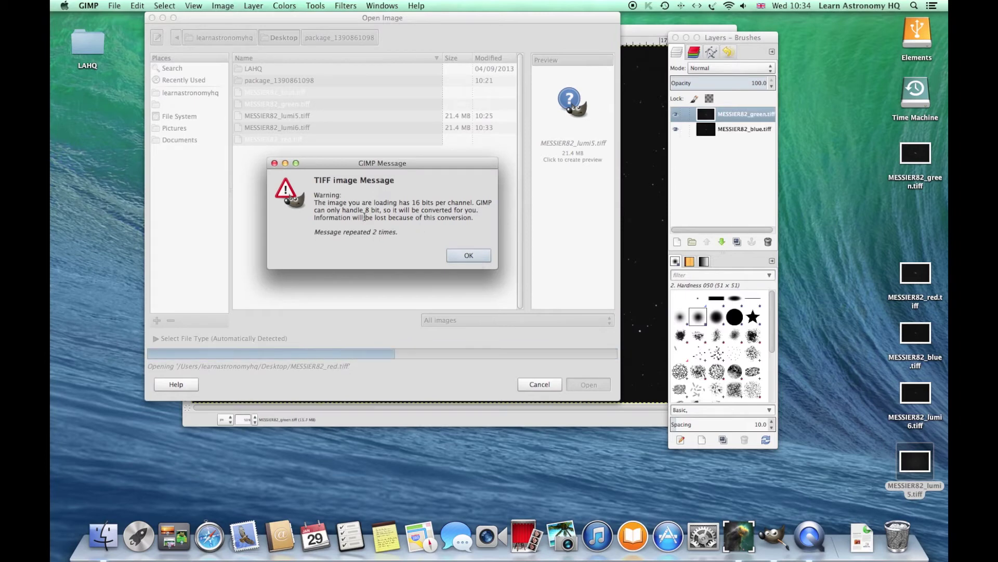
left_click(469, 256)
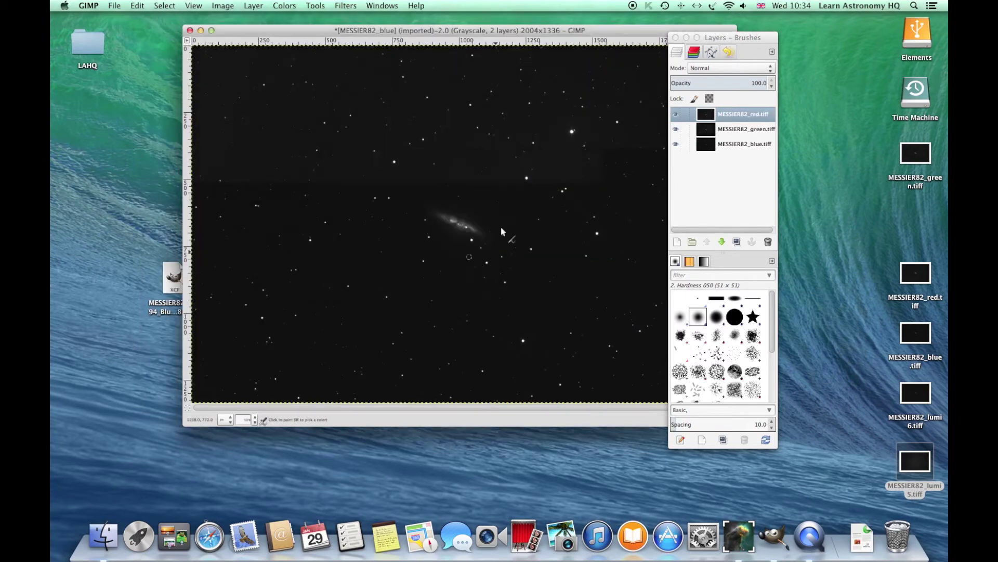
left_click_drag(705, 39, 788, 35)
left_click_drag(648, 34, 551, 37)
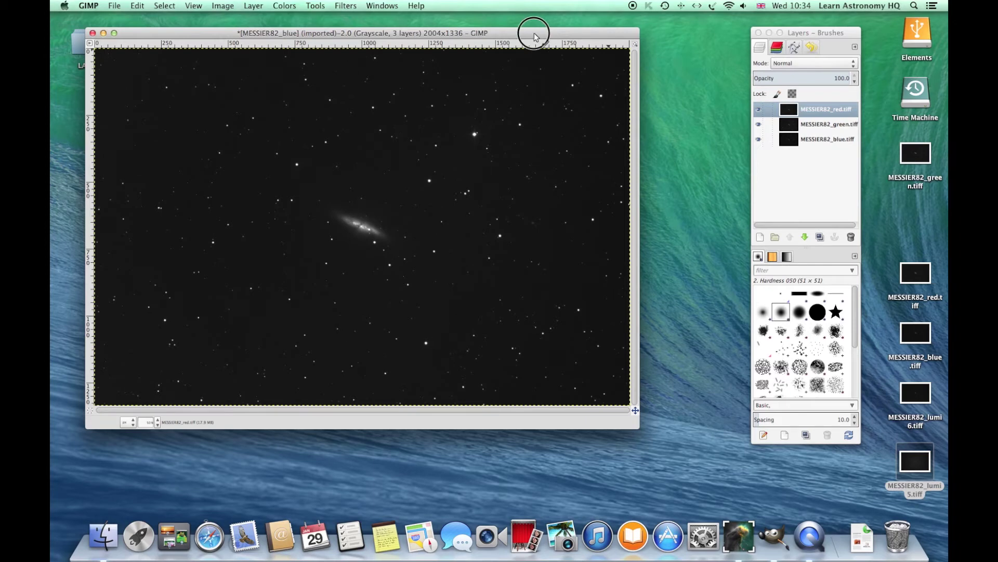
left_click_drag(535, 33, 566, 41)
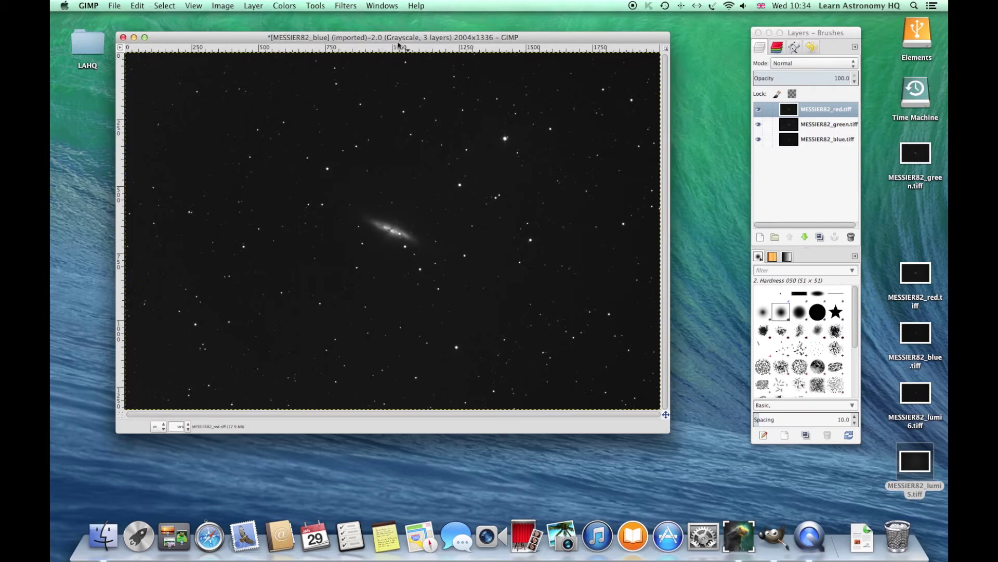
Step: Compose the red, green and blue layers into a new RGB image with Colors > Components > Compose
left_click(282, 6)
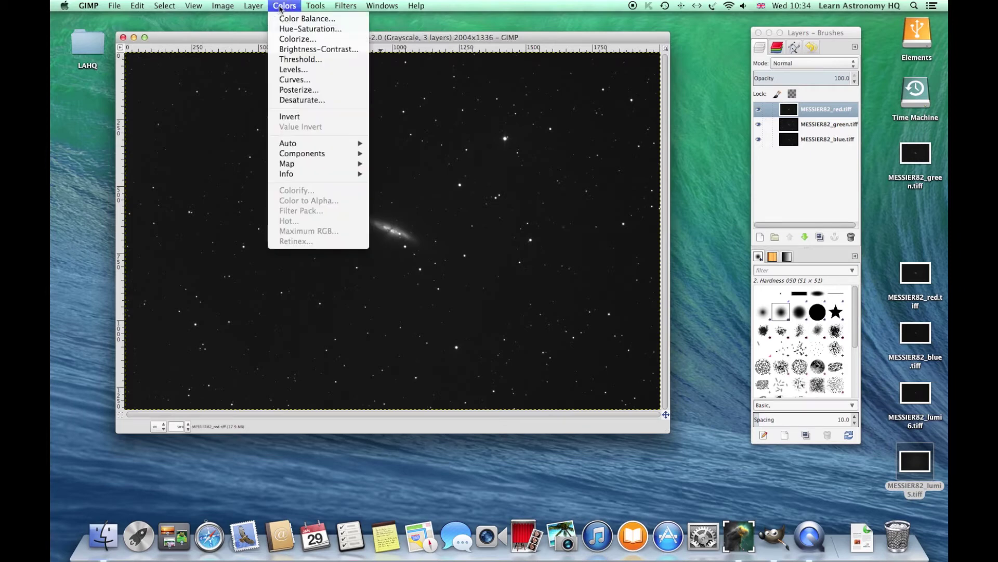
mouse_move(308, 155)
left_click(407, 165)
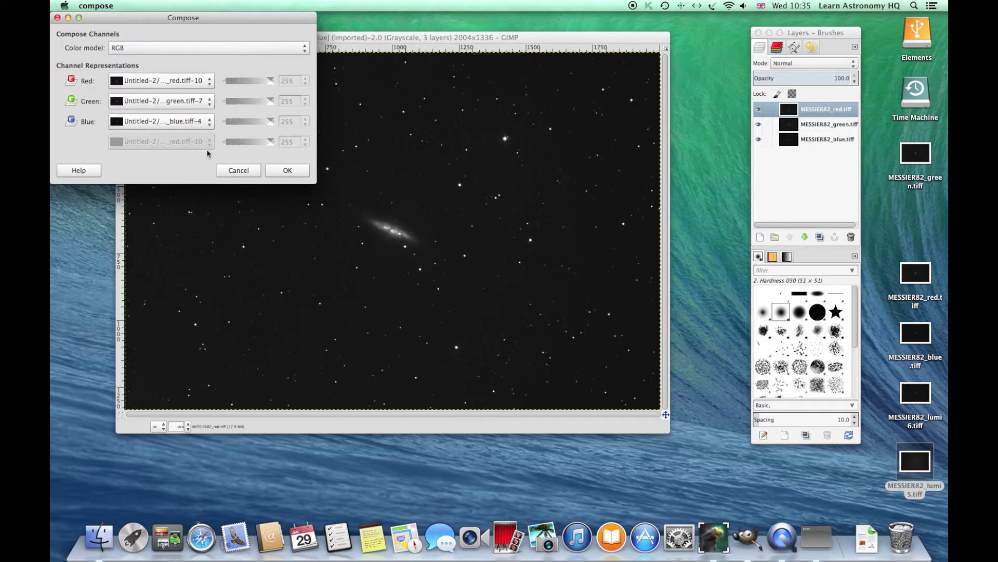
left_click(290, 172)
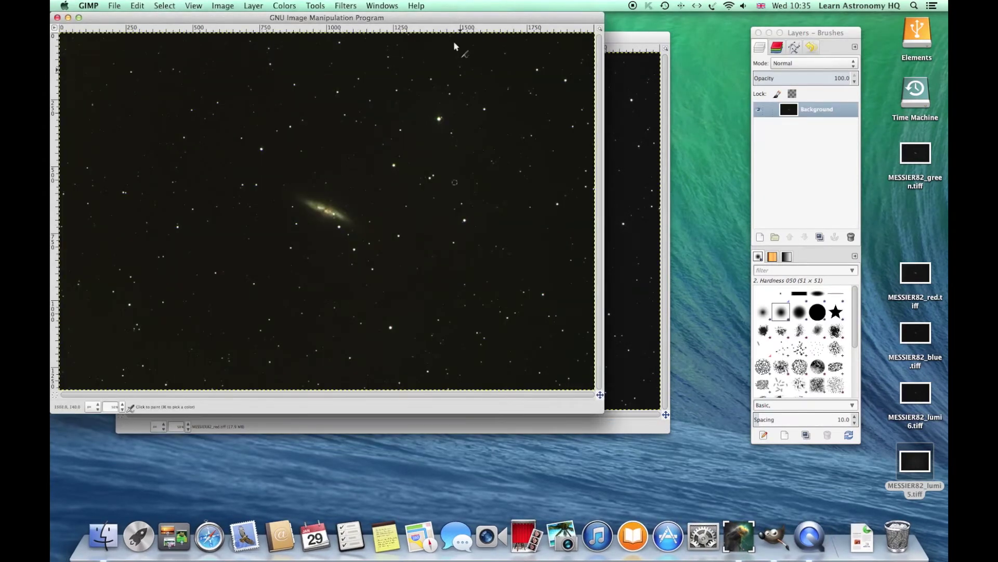
left_click_drag(440, 22, 513, 50)
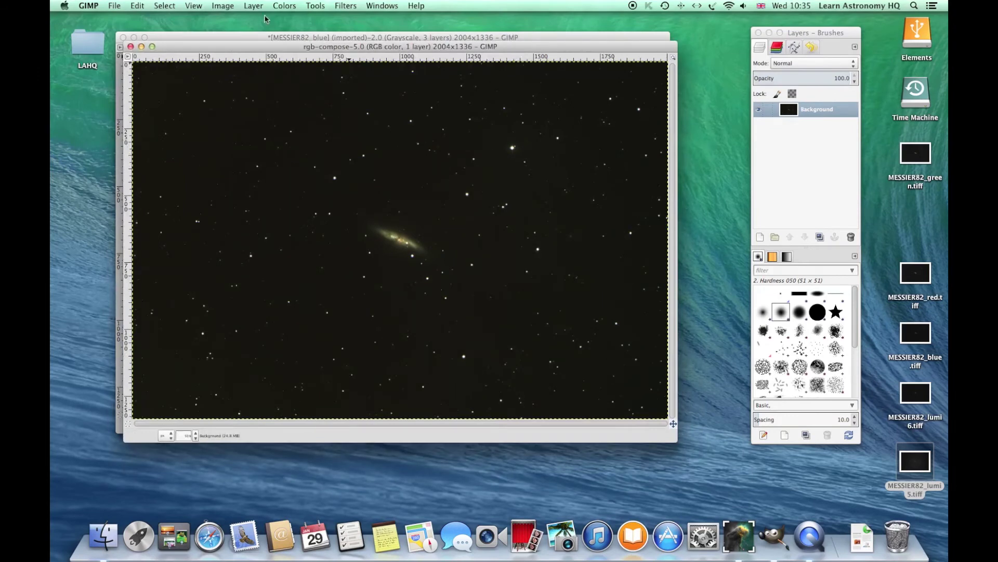
Step: View the rgb-compose image at 1:1 (100%) zoom
left_click(197, 7)
mouse_move(208, 41)
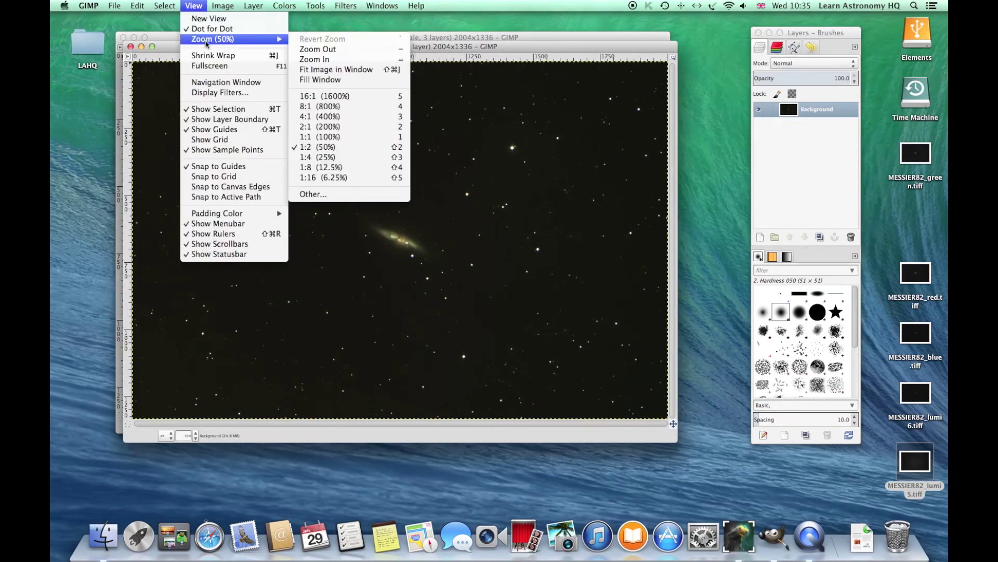
left_click(345, 135)
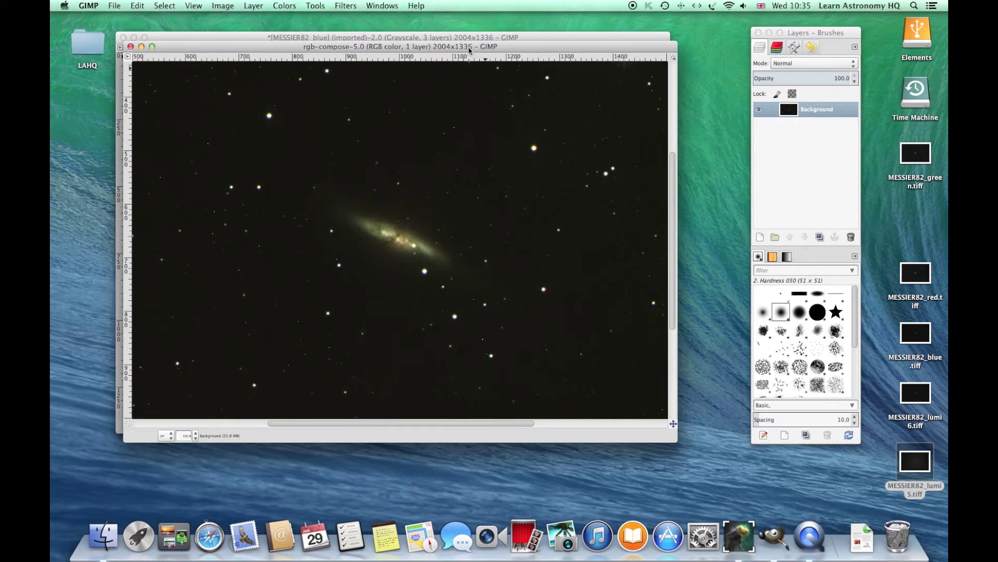
Step: Open MESSIER82_lumi6.tiff from the Desktop and accept the bit-depth conversion warning
left_click(115, 7)
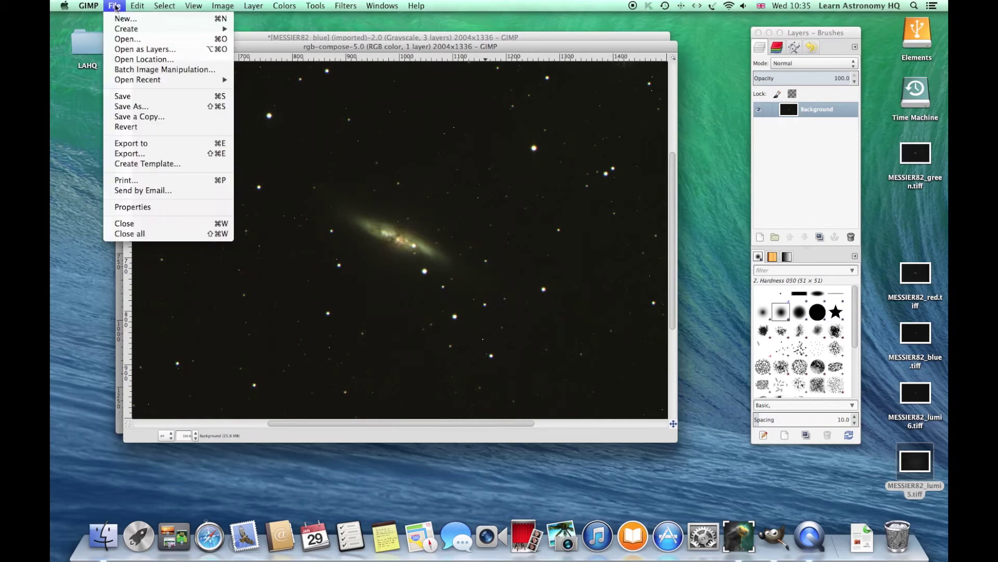
left_click(129, 40)
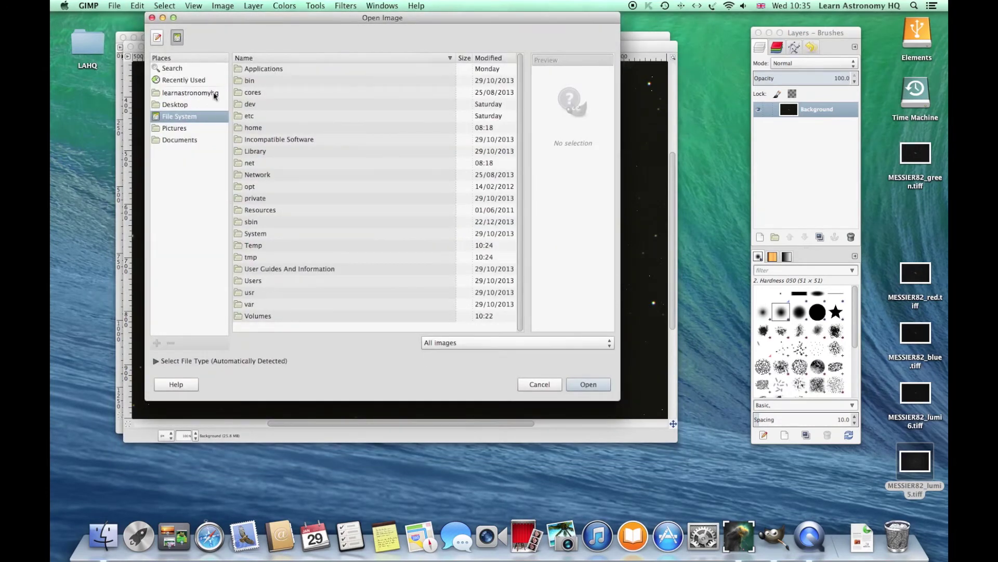
left_click(200, 104)
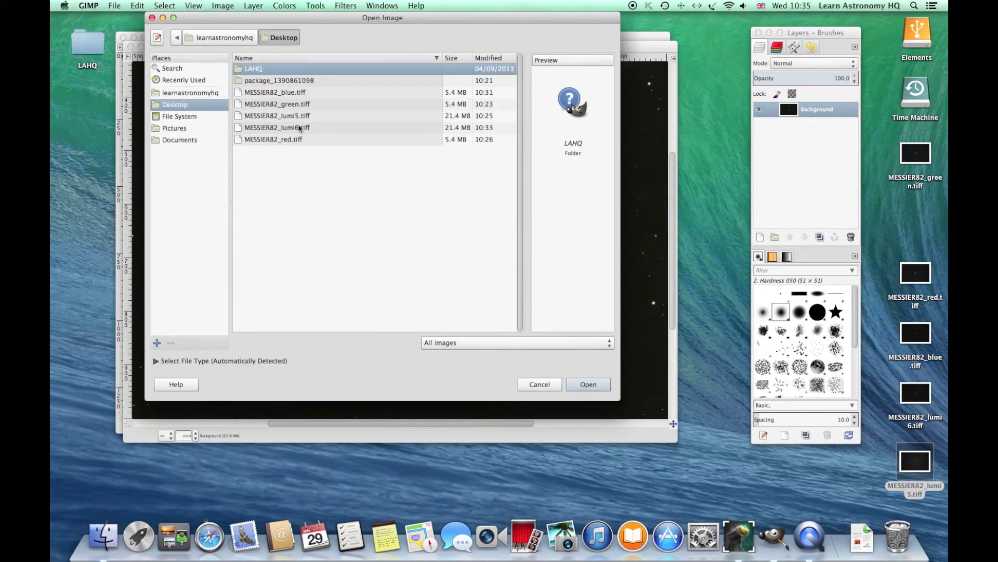
left_click(299, 129)
left_click(592, 386)
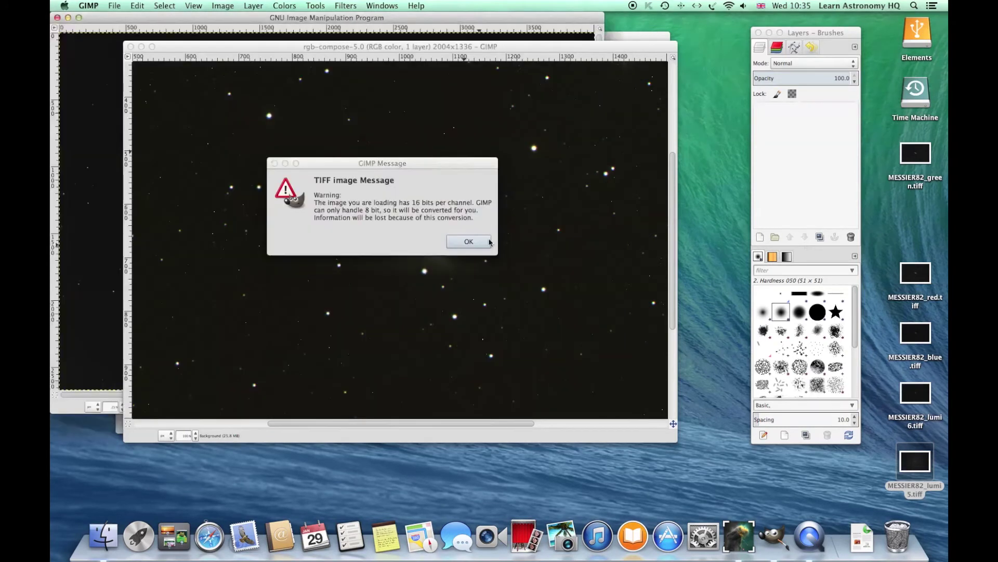
left_click(489, 242)
Step: Arrange the luminance window behind the rgb-compose composite, keeping the composite in front
left_click_drag(385, 19, 467, 168)
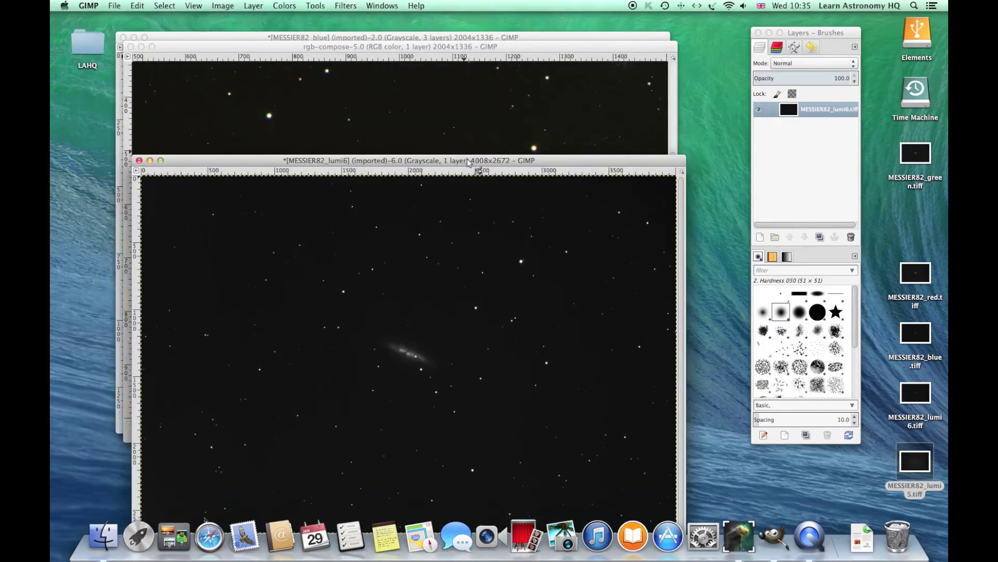
left_click(448, 48)
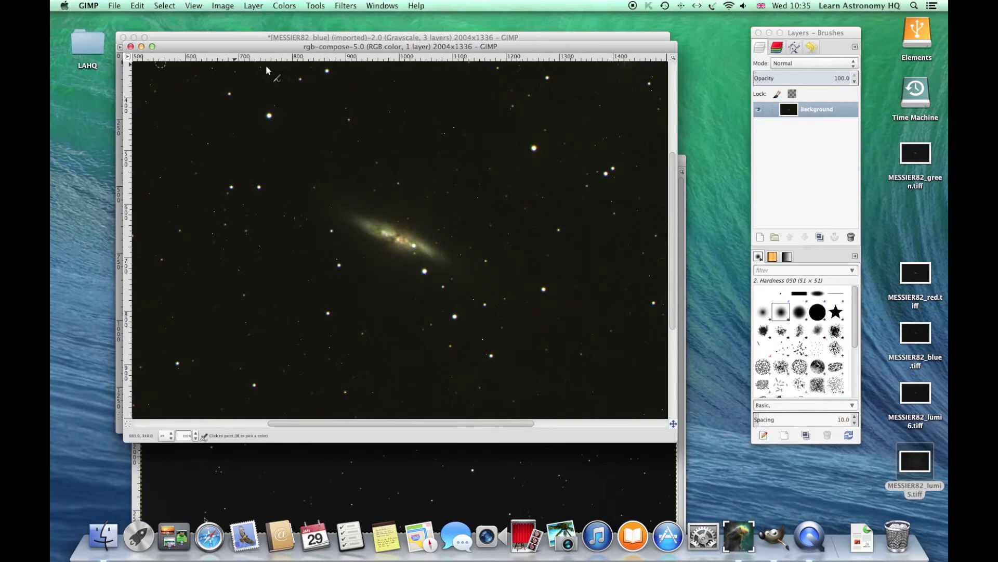
left_click(684, 162)
left_click_drag(486, 156, 480, 82)
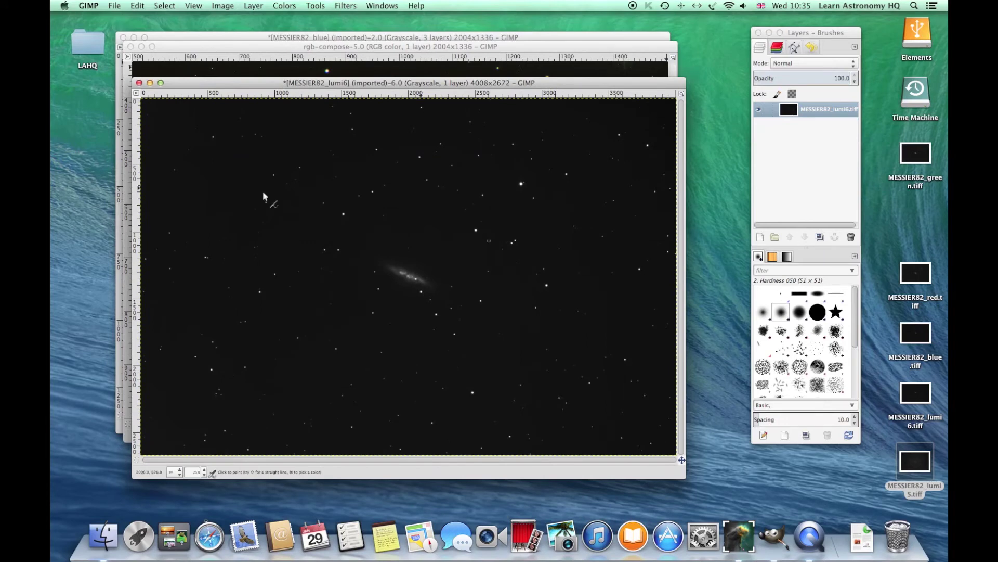
left_click(454, 49)
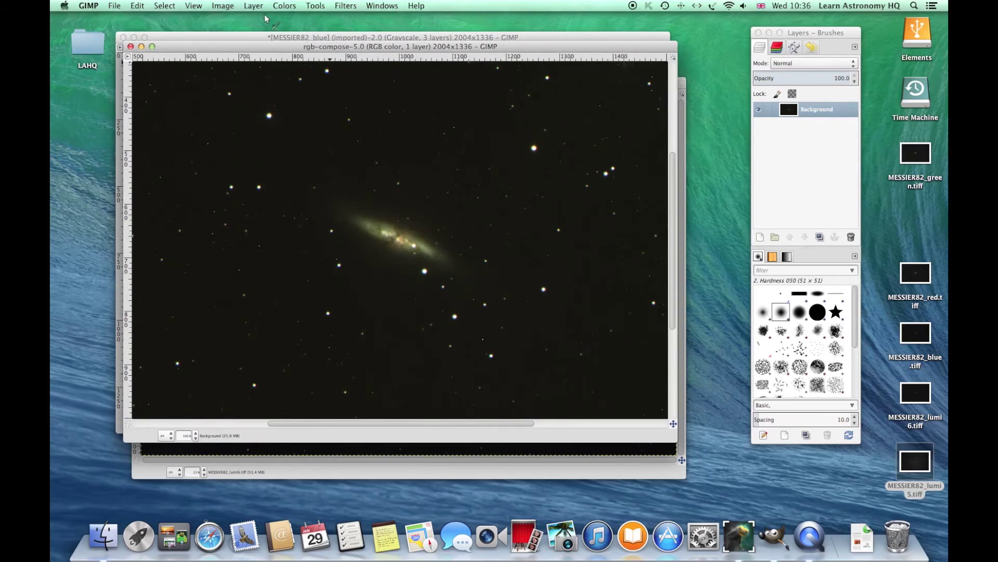
Step: Check the rgb-compose image's dimensions in Scale Image and cancel without changes
left_click(225, 6)
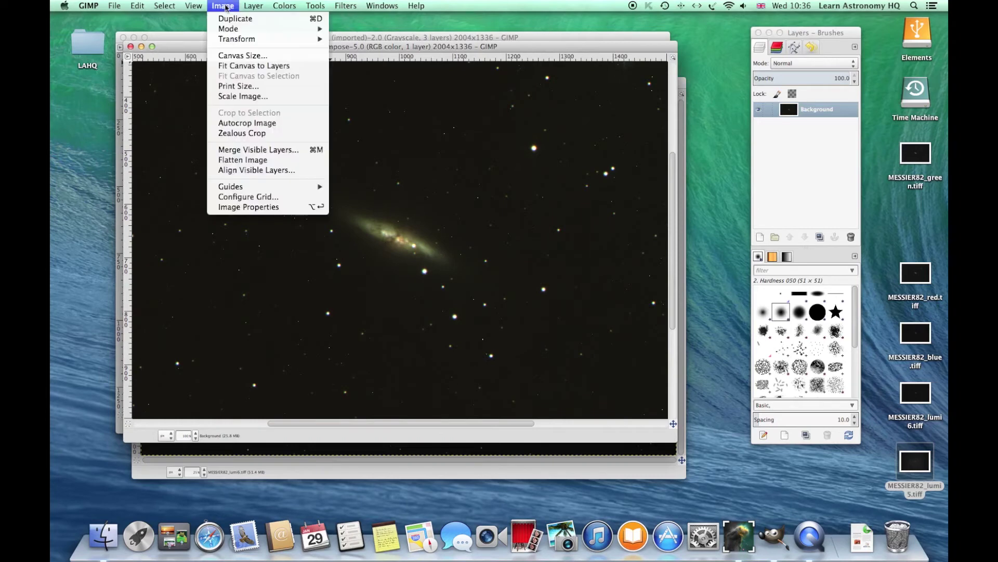
left_click(251, 99)
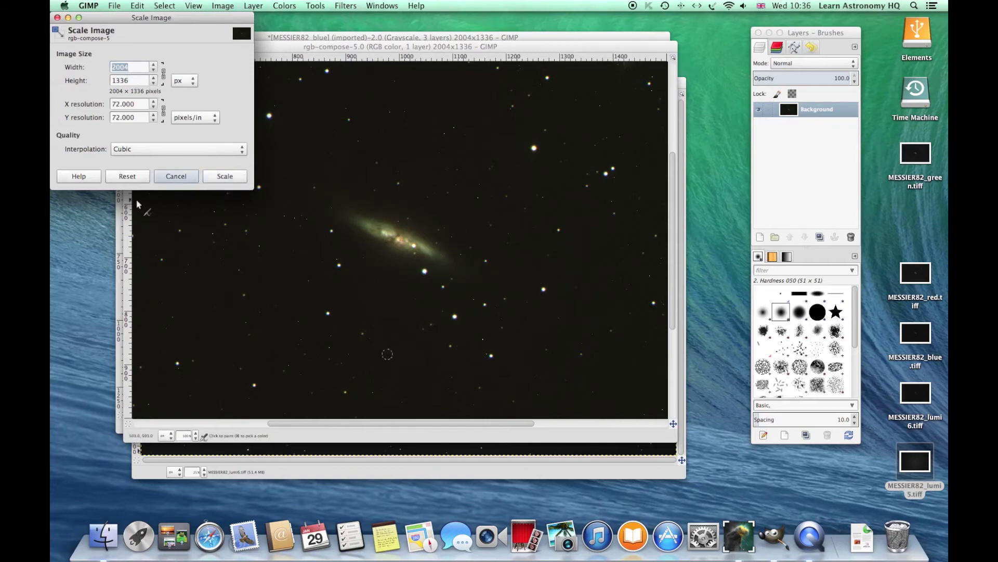
left_click(178, 179)
Step: Scale the MESSIER82_lumi6 image to width 2004, giving 2004×1336
left_click(420, 466)
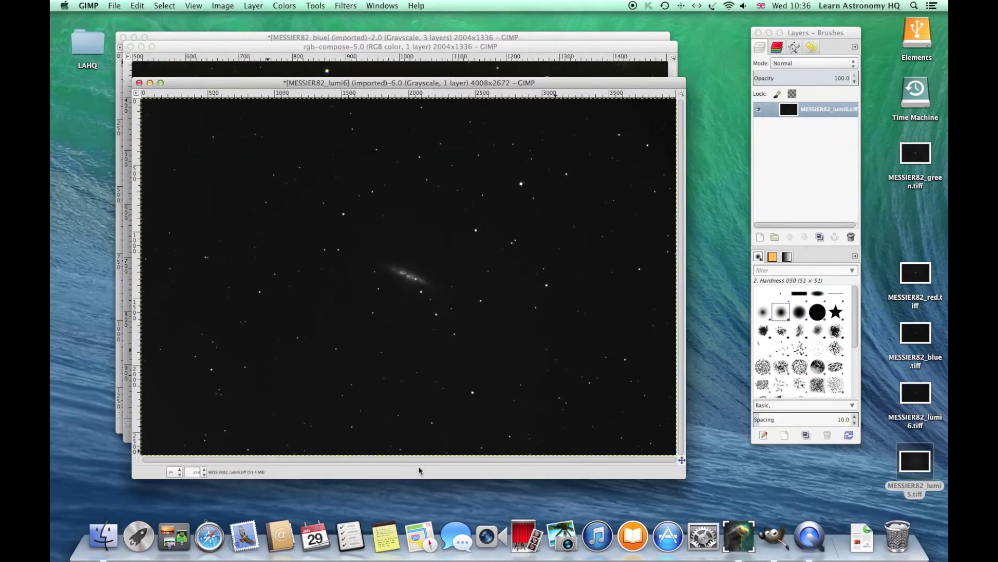
left_click(223, 6)
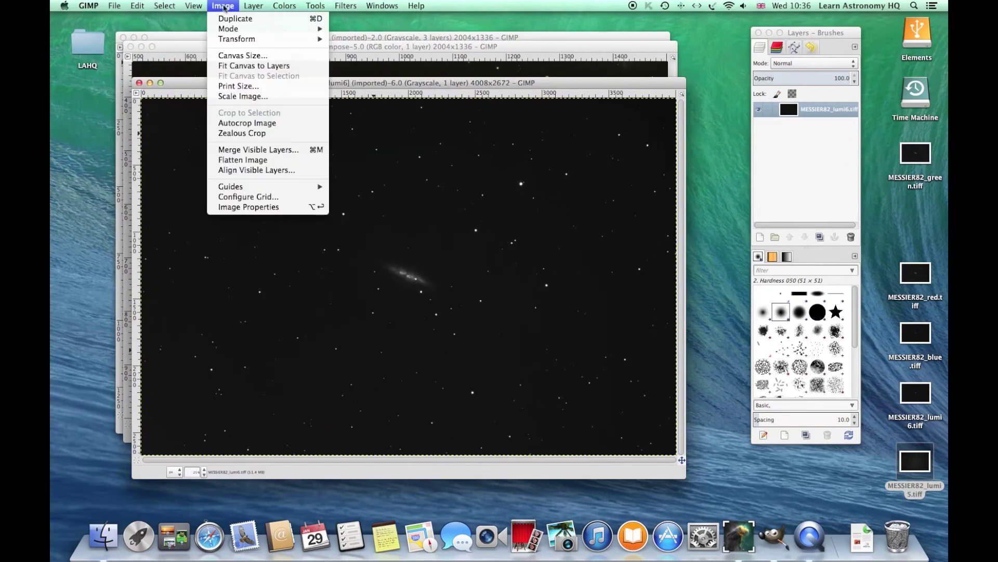
left_click(244, 98)
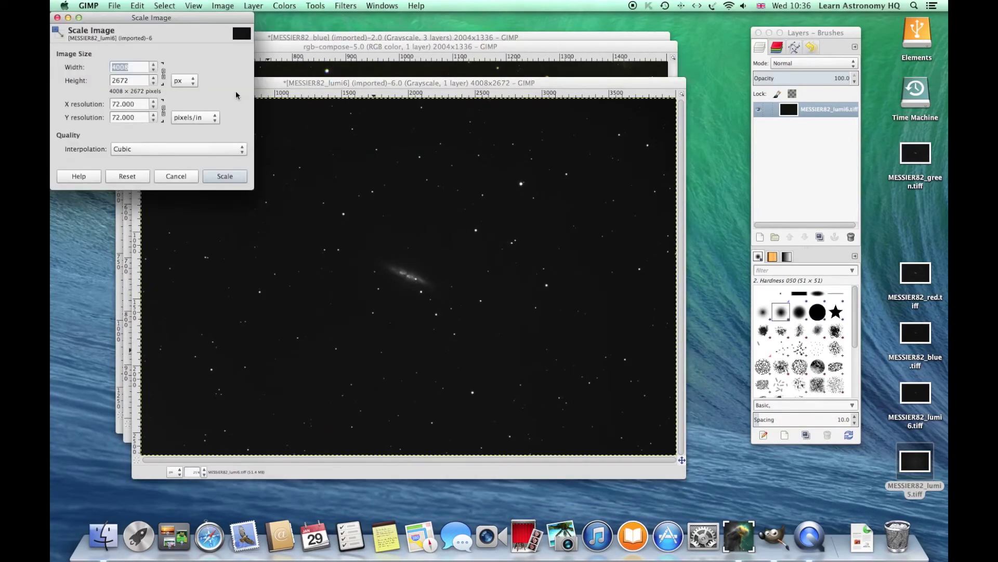
left_click(155, 74)
left_click_drag(154, 73, 154, 73)
left_click(154, 74)
double_click(154, 74)
left_click_drag(155, 74, 154, 74)
left_click(225, 177)
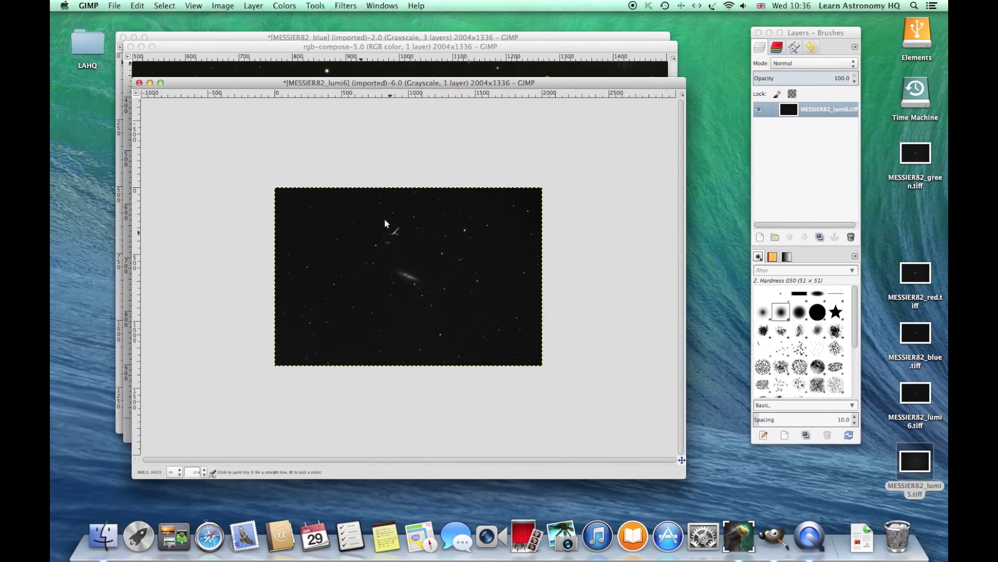
Step: Select all of the lumi6 luminance image and copy it to the clipboard
left_click(165, 5)
left_click(161, 17)
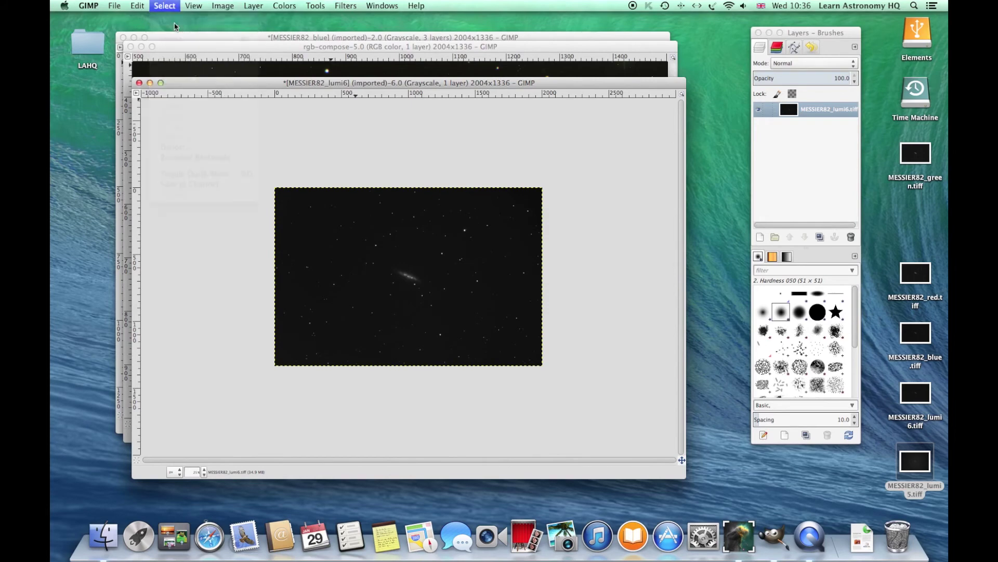
left_click(137, 6)
left_click(157, 77)
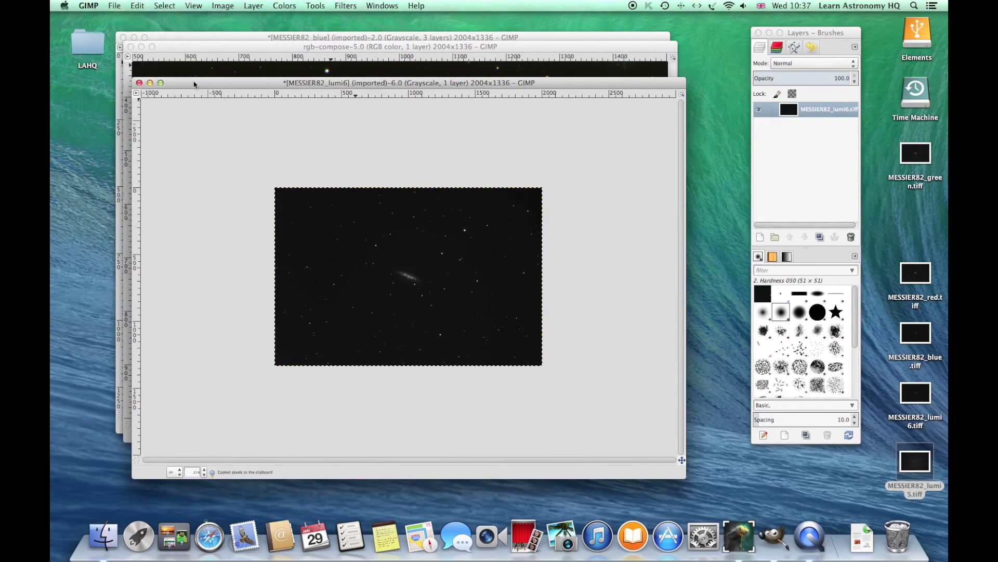
Step: Paste the luminance into rgb-compose as a new layer blended in Screen mode
left_click(544, 69)
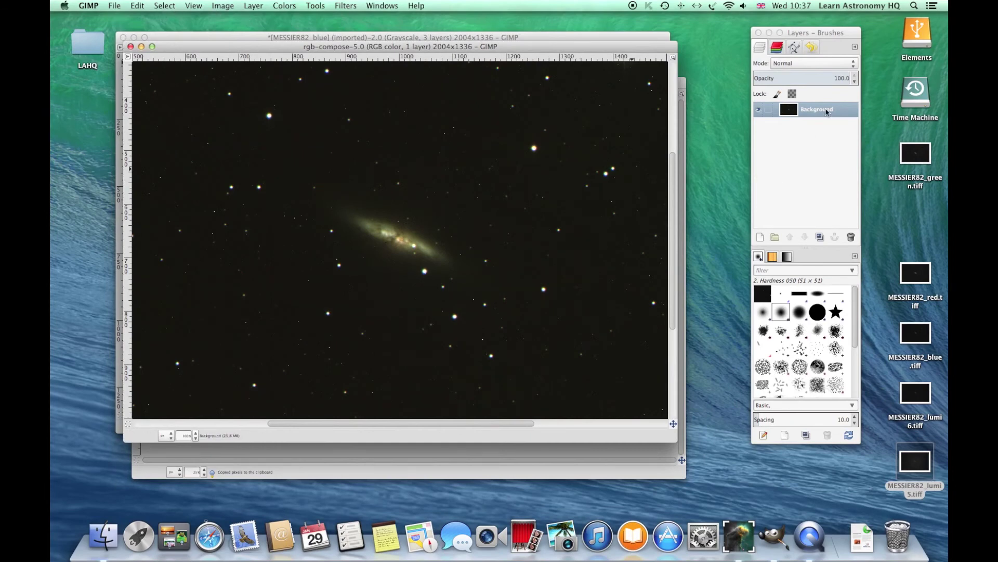
left_click(137, 6)
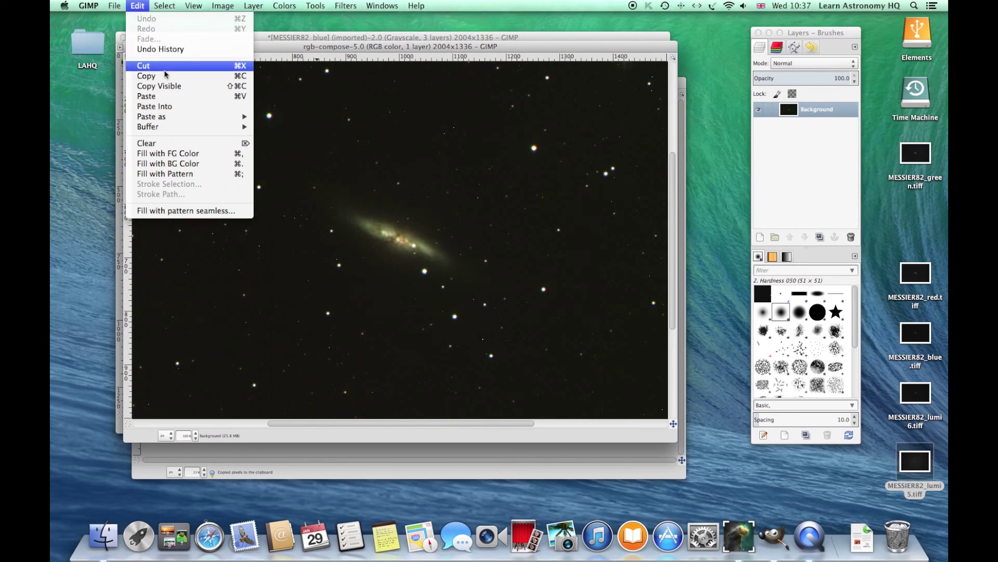
left_click(167, 96)
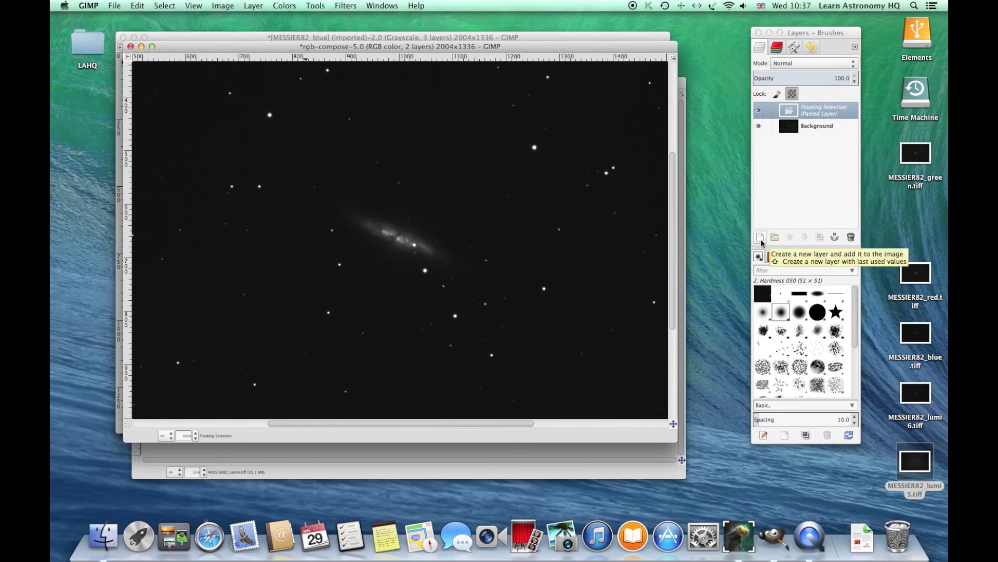
left_click(761, 238)
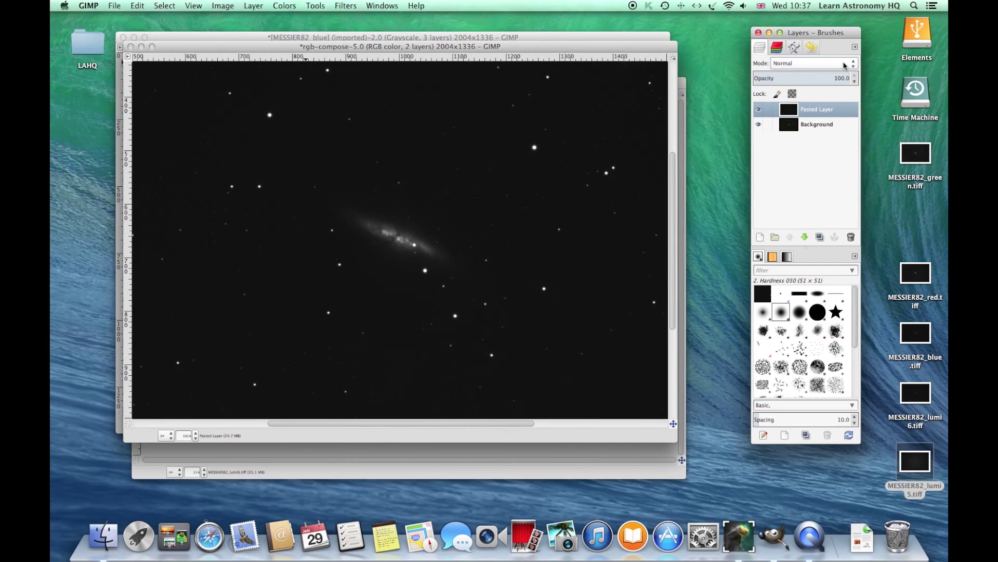
left_click(845, 64)
left_click(821, 107)
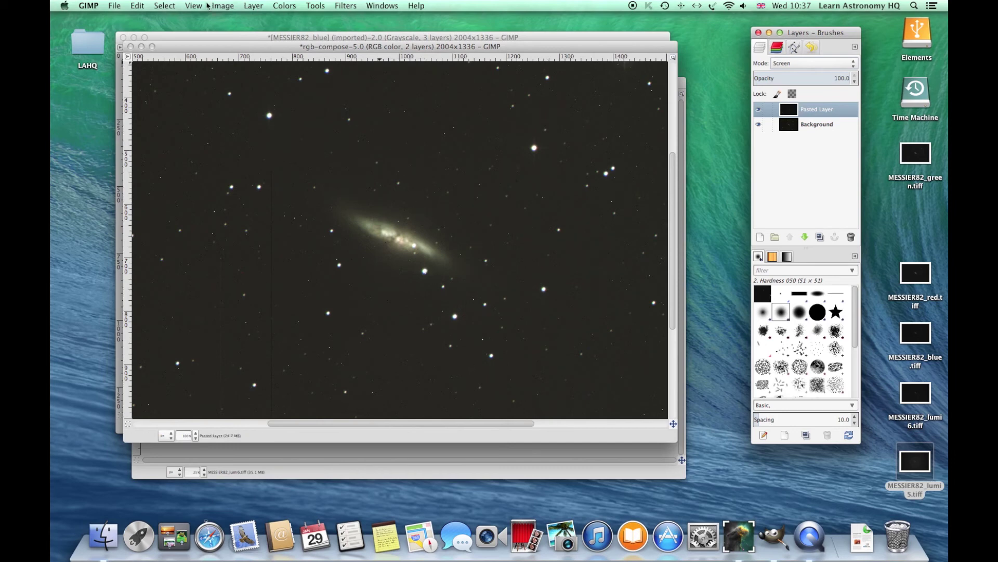
Step: Flatten rgb-compose to one Background layer and apply Levels with black input 27, gamma 1.13
left_click(219, 7)
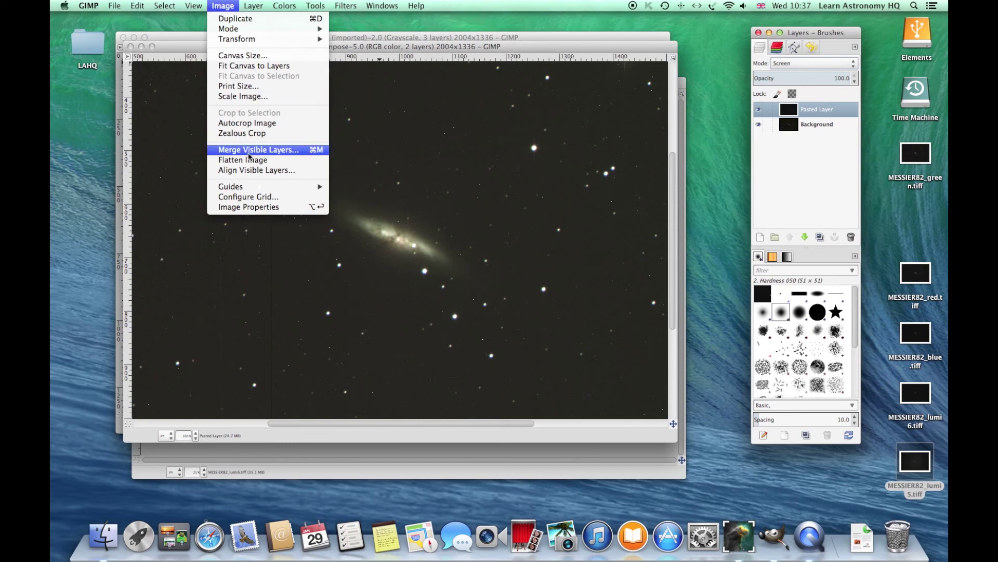
left_click(242, 159)
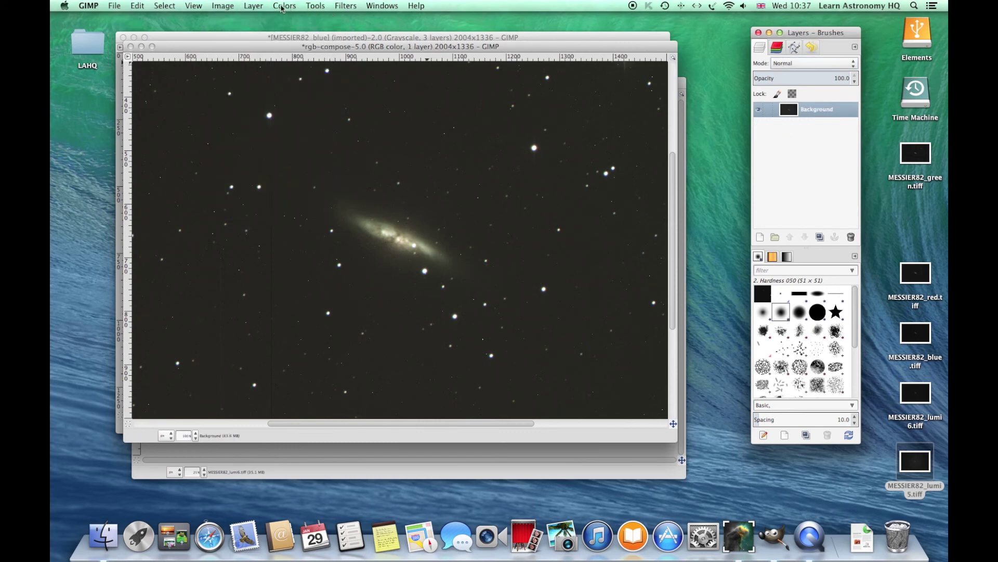
left_click(282, 7)
left_click(299, 74)
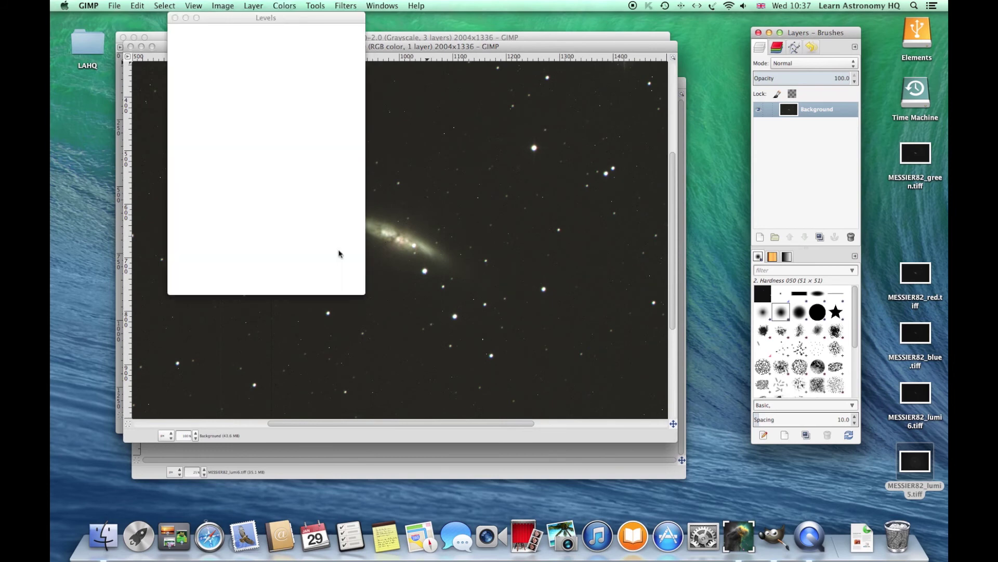
left_click_drag(182, 139, 201, 139)
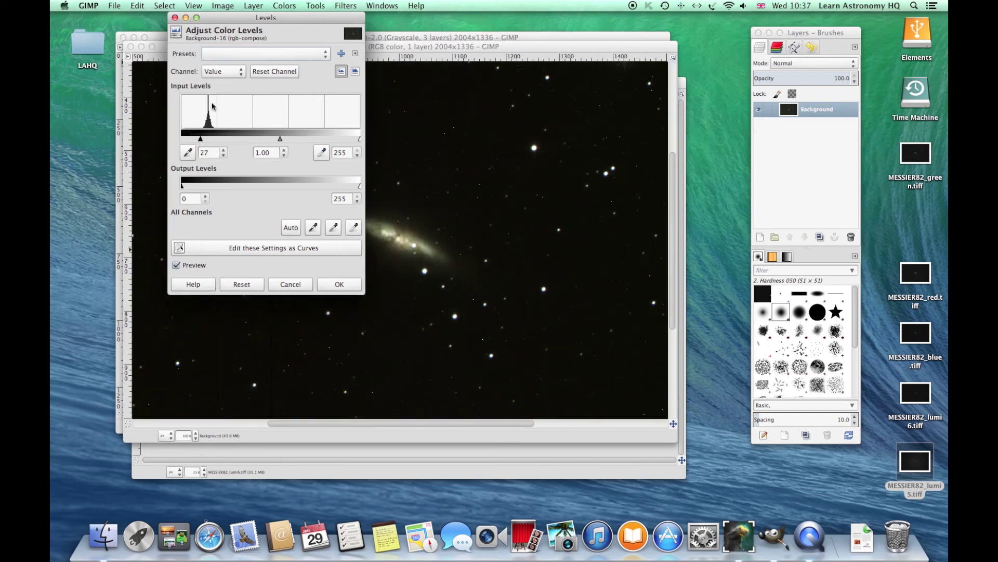
left_click_drag(247, 20, 142, 24)
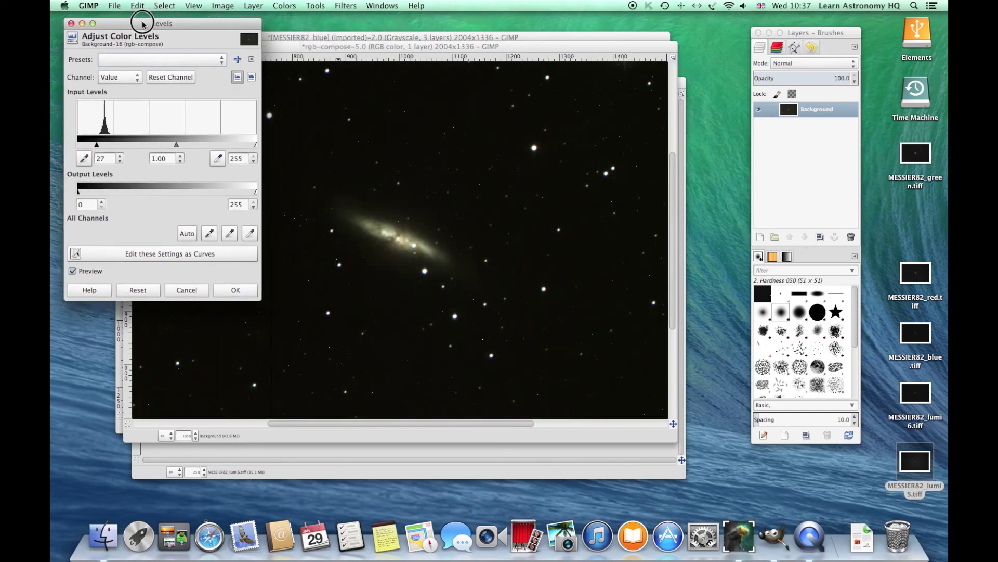
left_click(177, 147)
left_click_drag(177, 147, 173, 147)
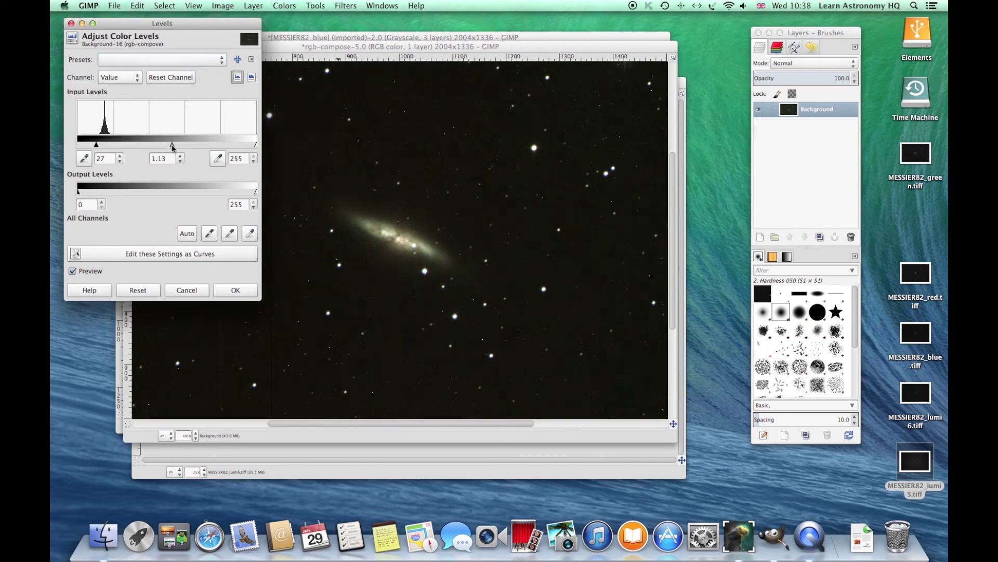
left_click(235, 291)
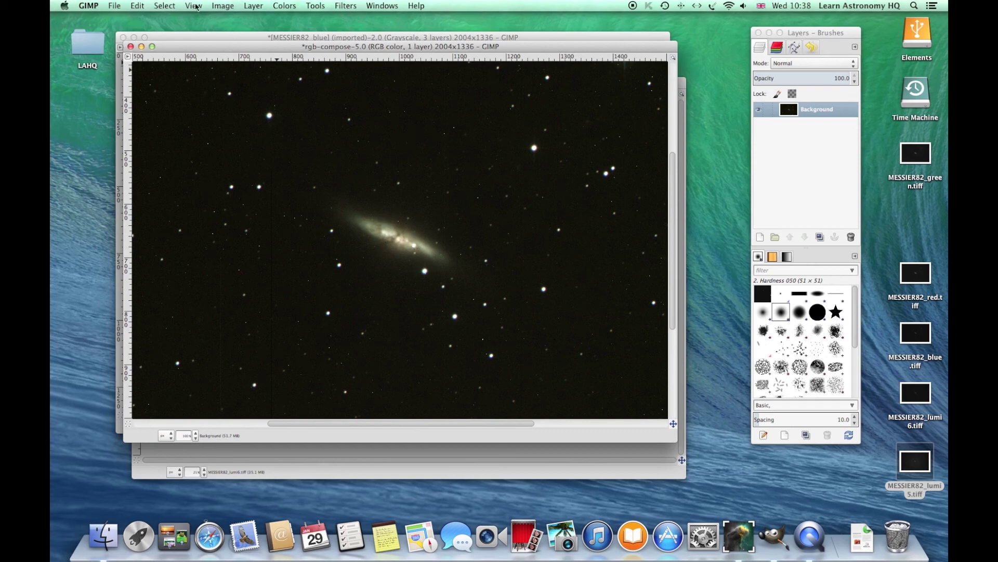
Step: Zoom the view to 2:1 (200%)
left_click(193, 7)
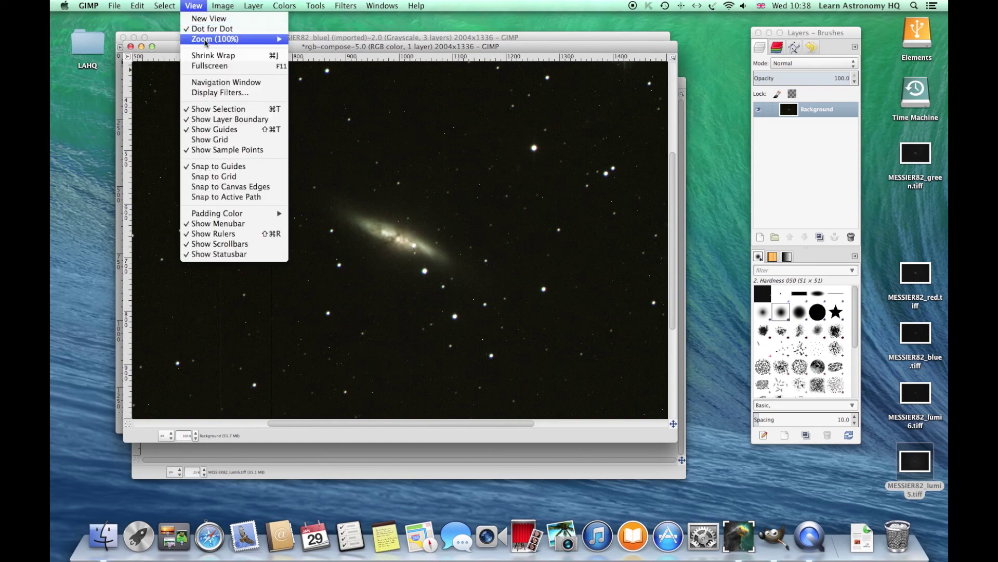
mouse_move(234, 39)
left_click(343, 127)
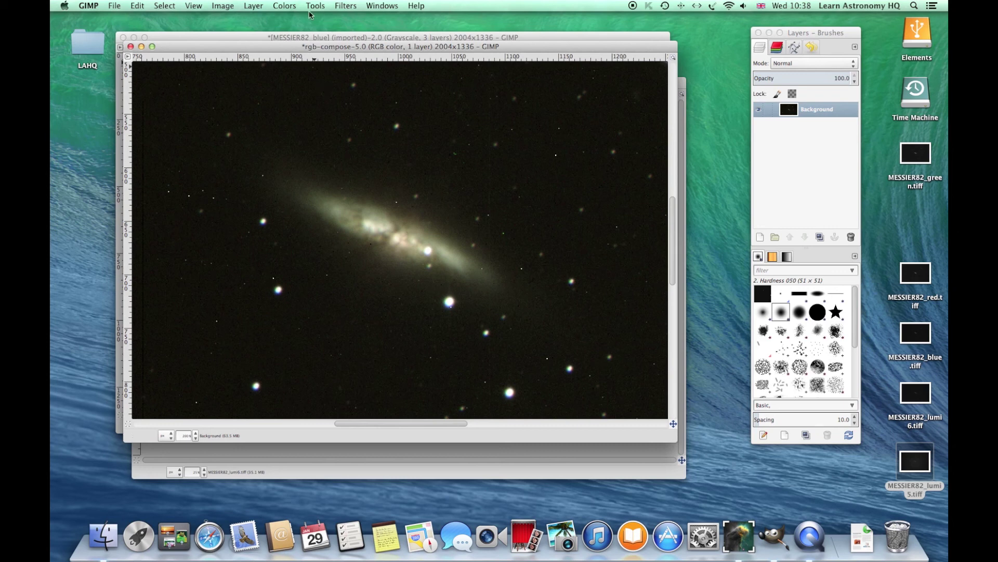
Step: Apply Unsharp Mask with radius 5.0, amount 0.50 and threshold 0 to the galaxy
left_click(345, 6)
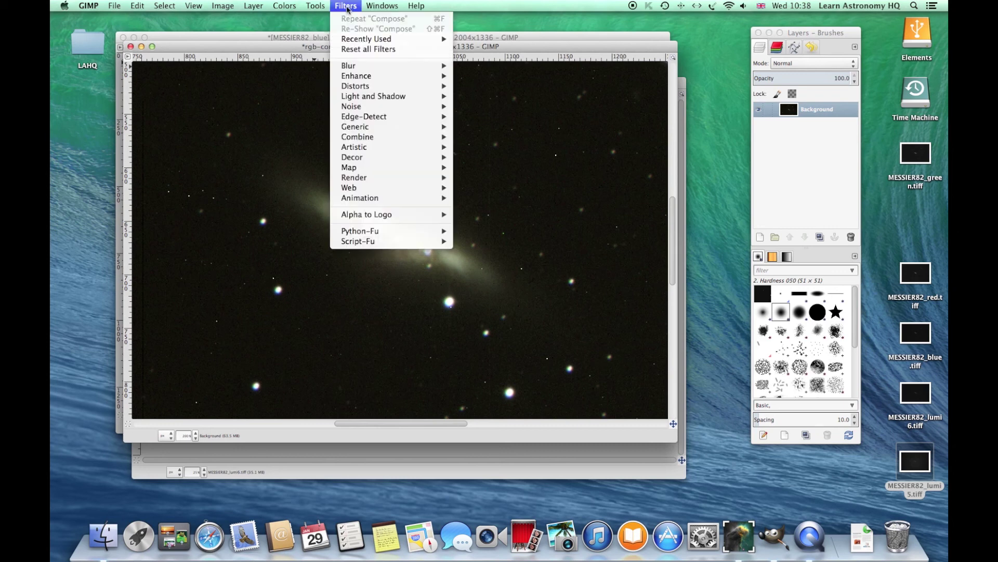
mouse_move(368, 76)
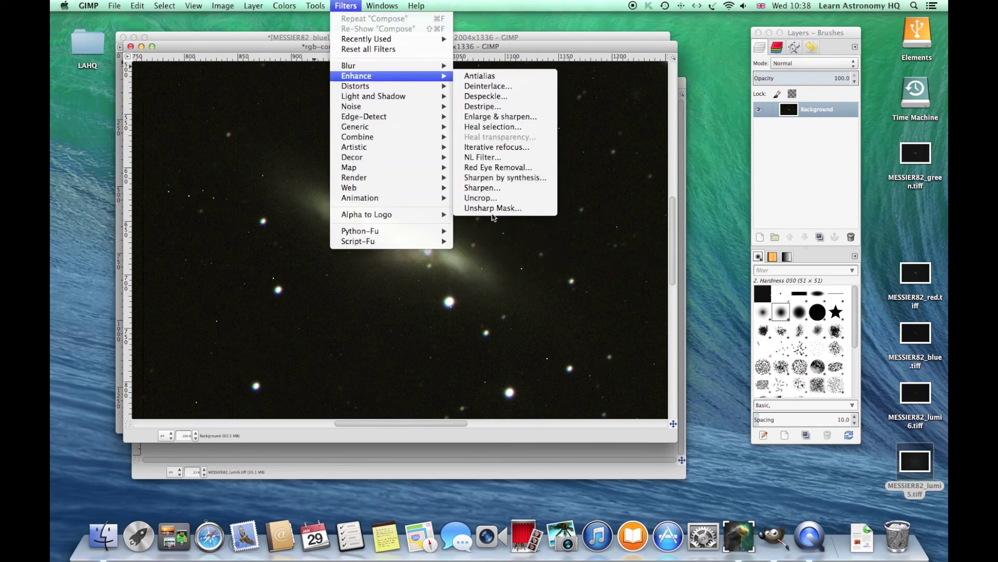
left_click(490, 210)
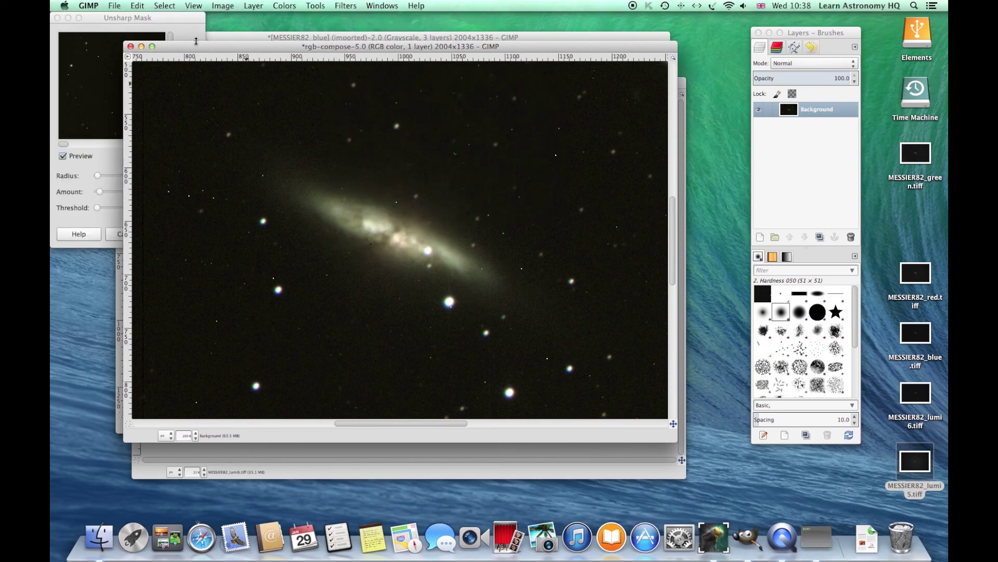
left_click(100, 143)
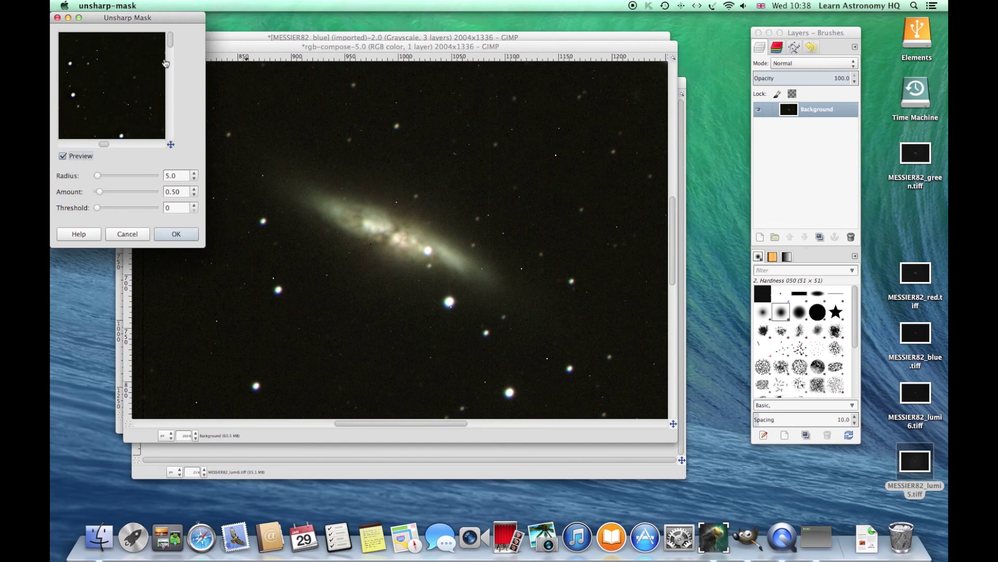
left_click_drag(171, 45, 171, 74)
left_click_drag(104, 144, 111, 145)
left_click_drag(170, 75, 171, 81)
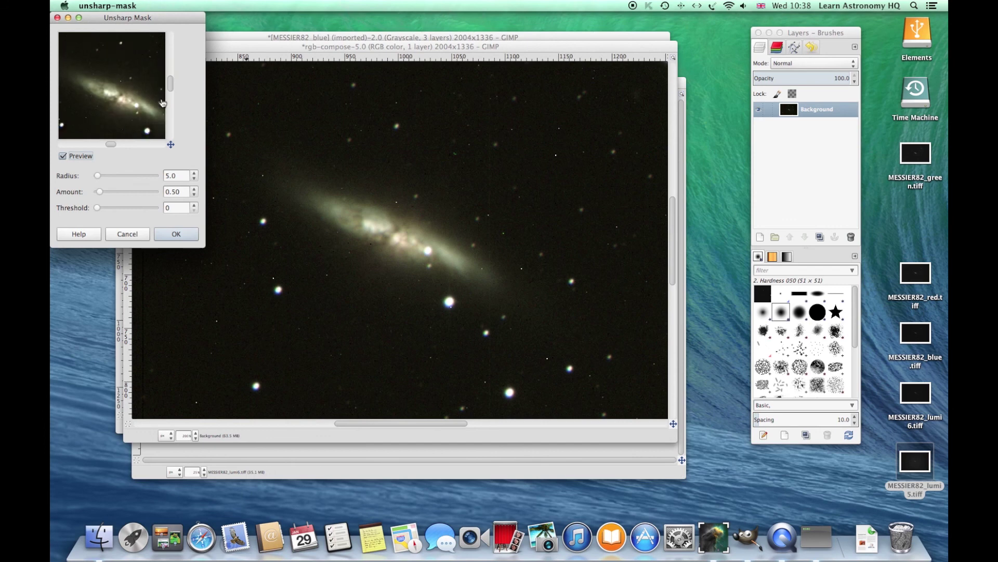
left_click_drag(111, 145, 114, 146)
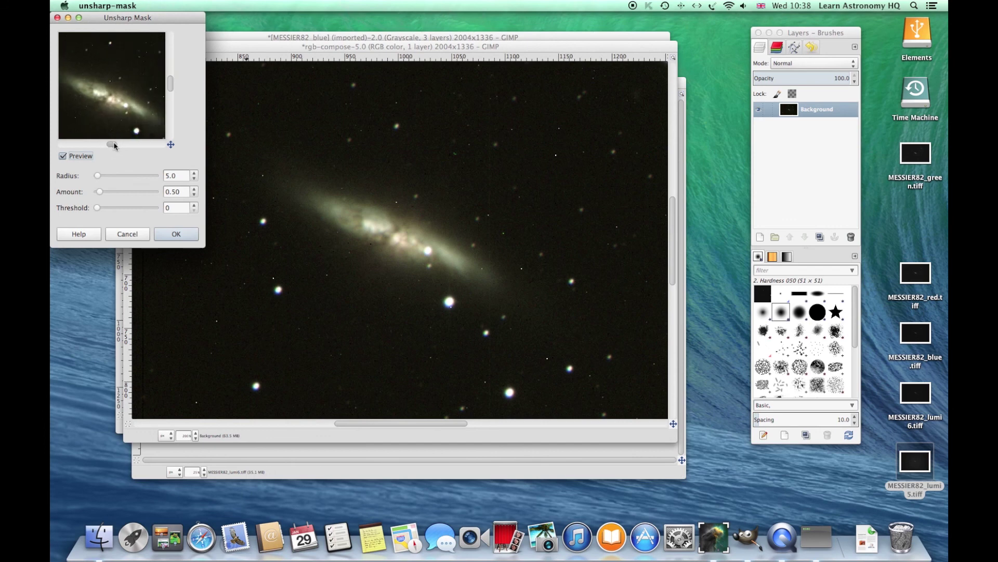
left_click(176, 234)
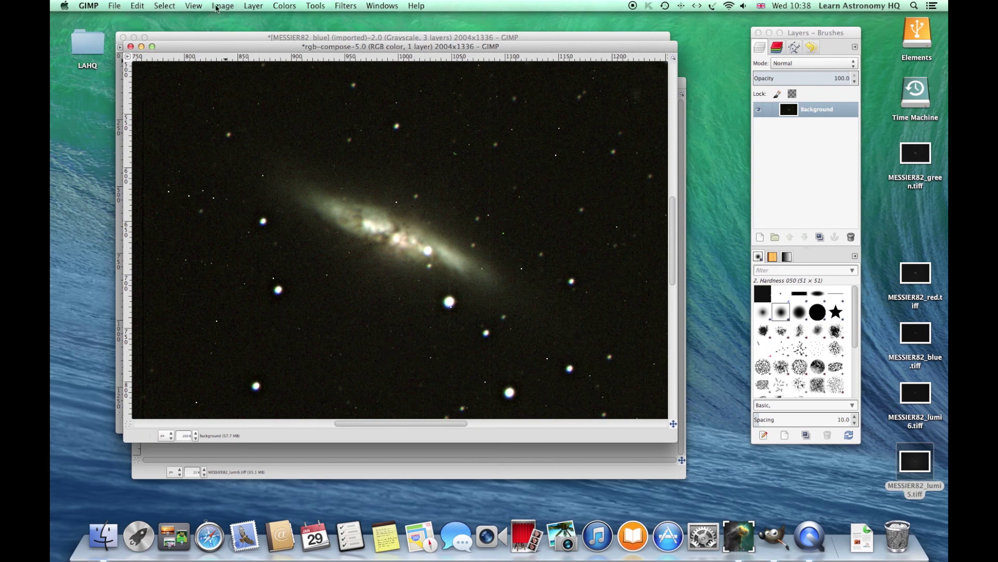
Step: Return the view zoom to 1:1 (100%)
left_click(198, 6)
mouse_move(206, 43)
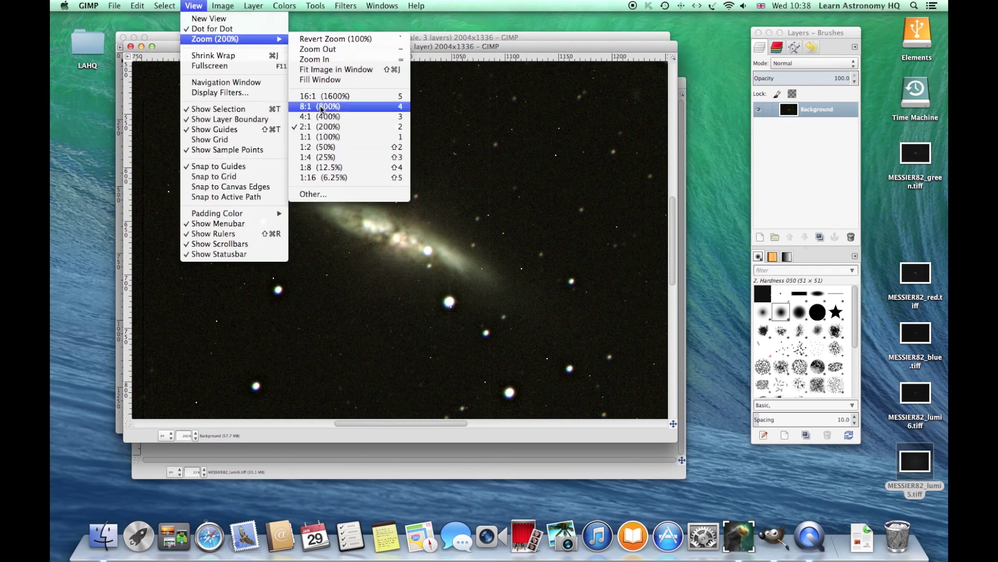
left_click(332, 138)
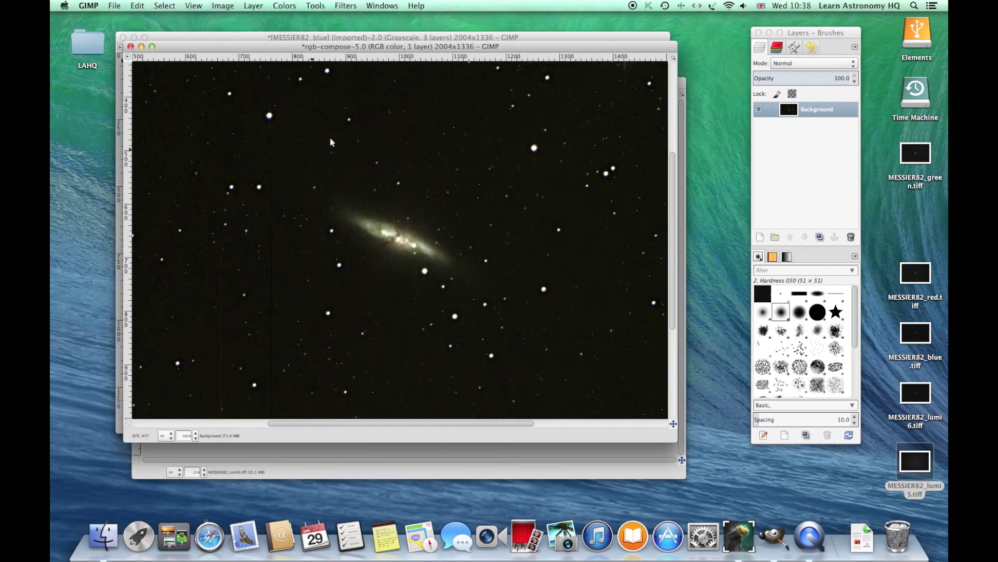